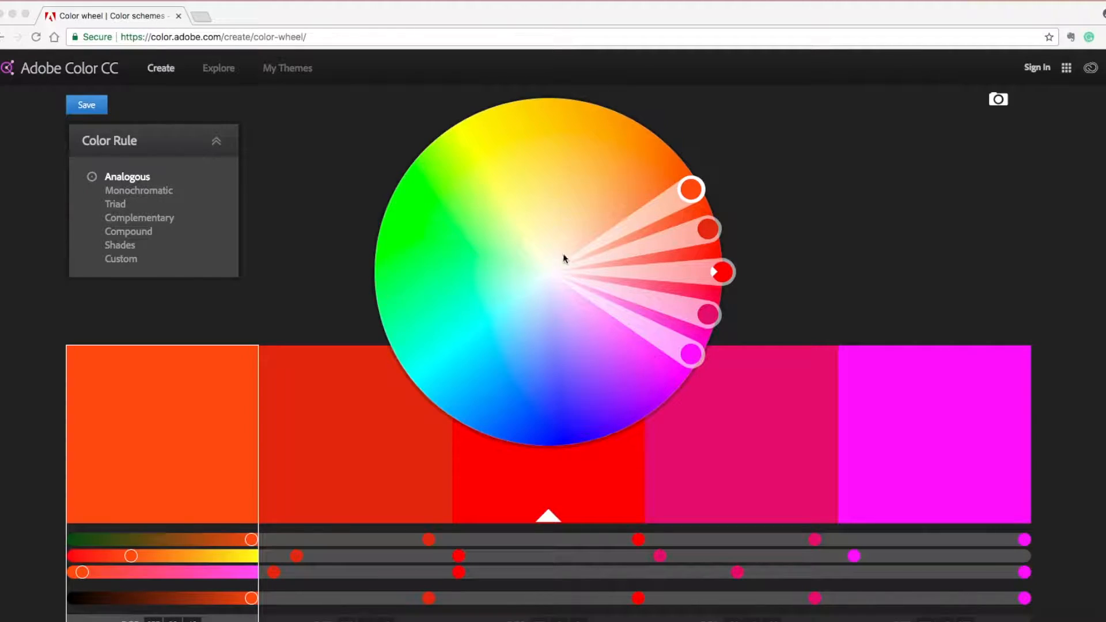
- Drag the analogous color wheel handles so the theme spreads across yellow, orange, coral, violet and blue
left_click_drag(691, 354, 625, 331)
left_click_drag(704, 327, 645, 293)
left_click_drag(726, 276, 638, 256)
left_click_drag(567, 269, 606, 311)
scroll(487, 440, "down", 3)
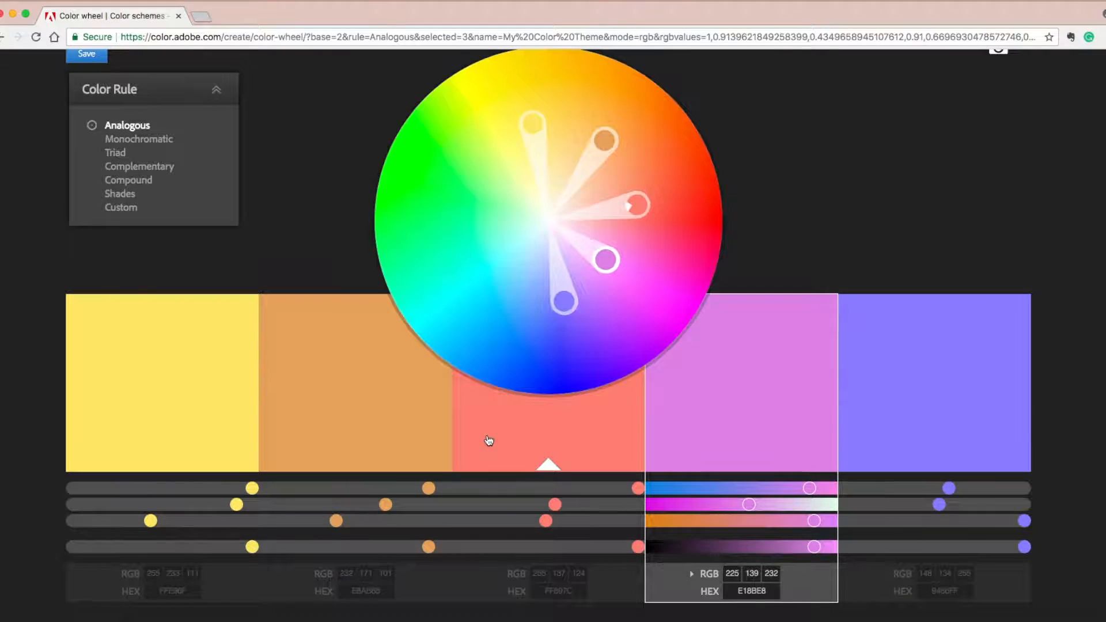
- Review the selected violet swatch's CMYK, LAB and HSB values and nudge its second color slider slightly
scroll(634, 513, "down", 1)
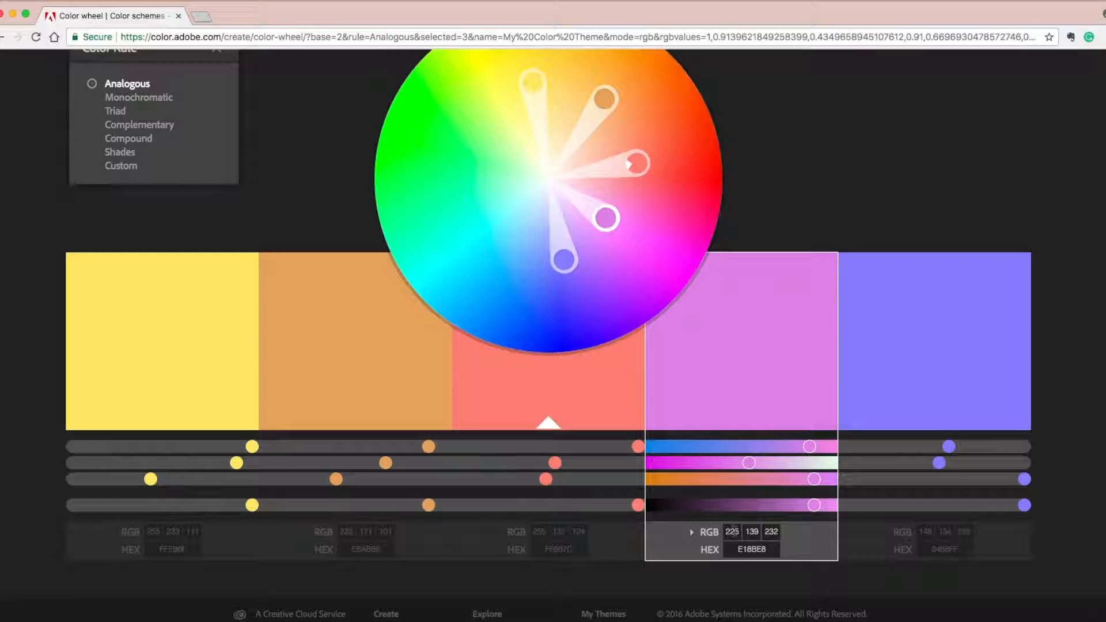
left_click(692, 535)
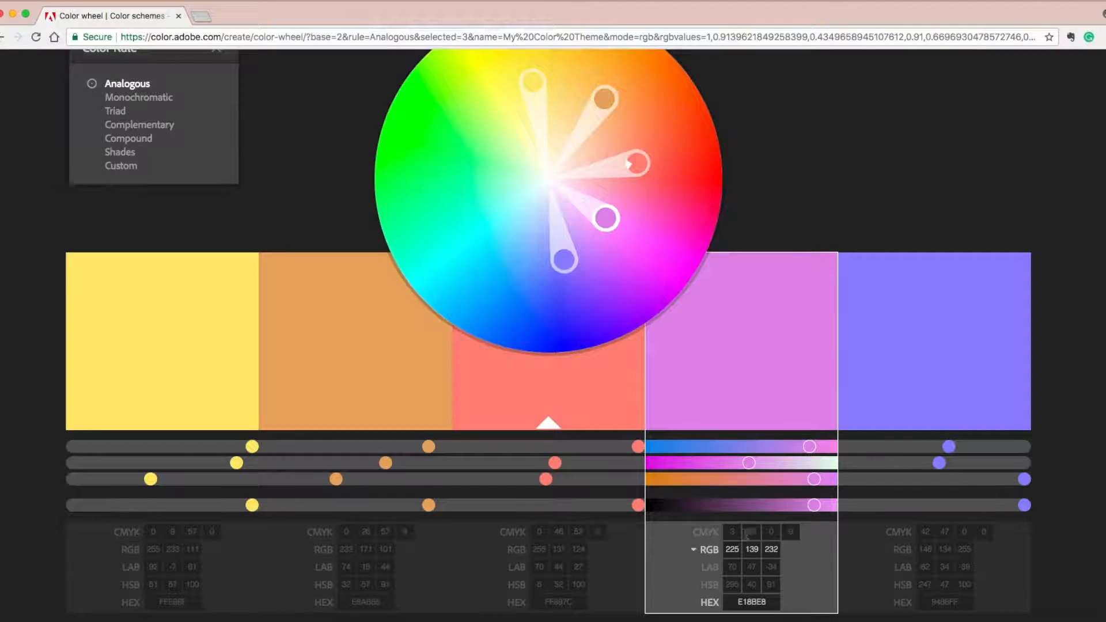
left_click(693, 551)
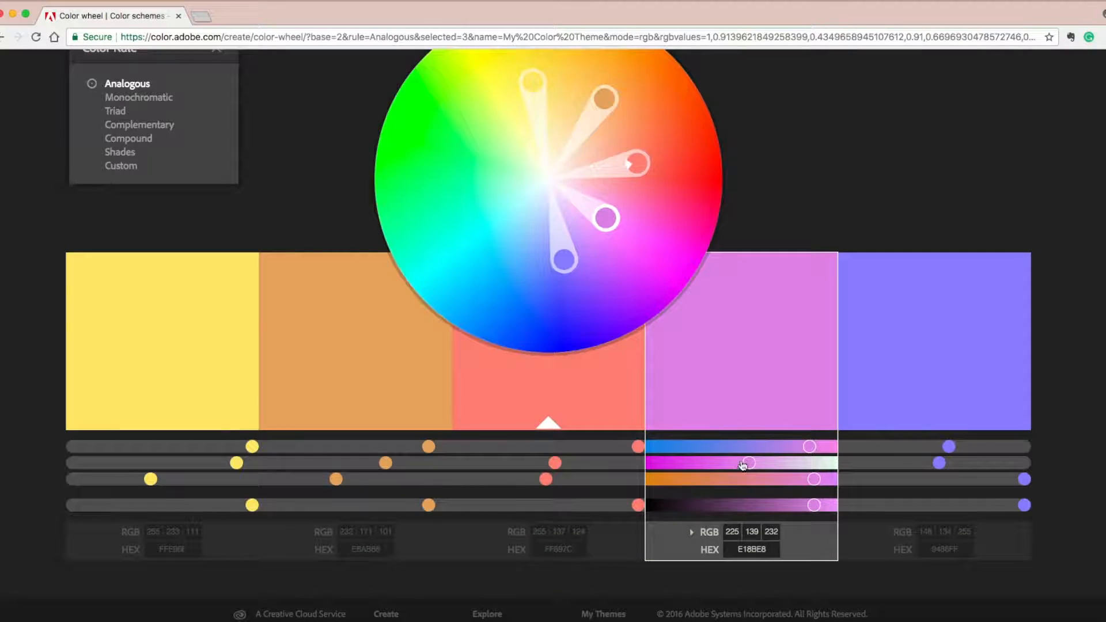
left_click_drag(750, 462, 732, 464)
scroll(711, 508, "up", 3)
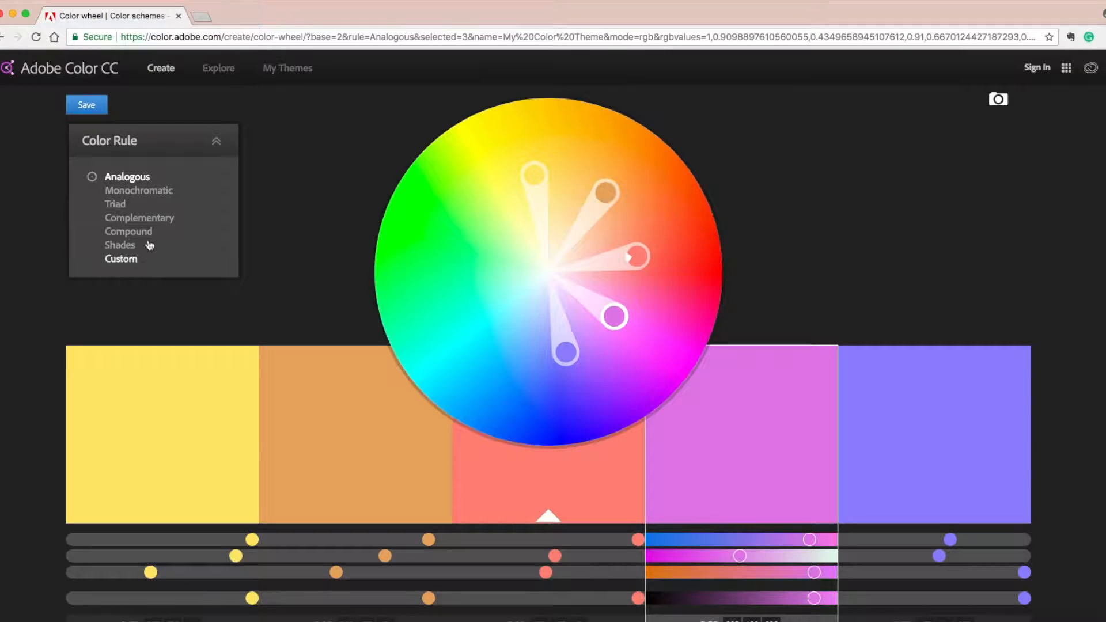
- Try the Monochromatic, Triad and Complementary color rules on the theme
left_click(158, 194)
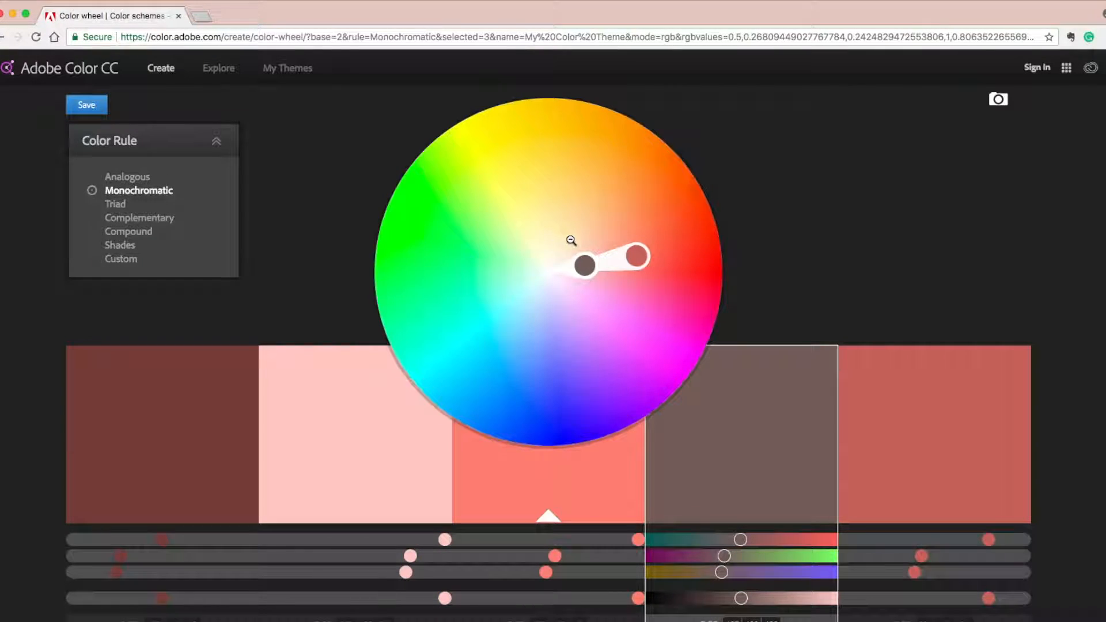
left_click(113, 207)
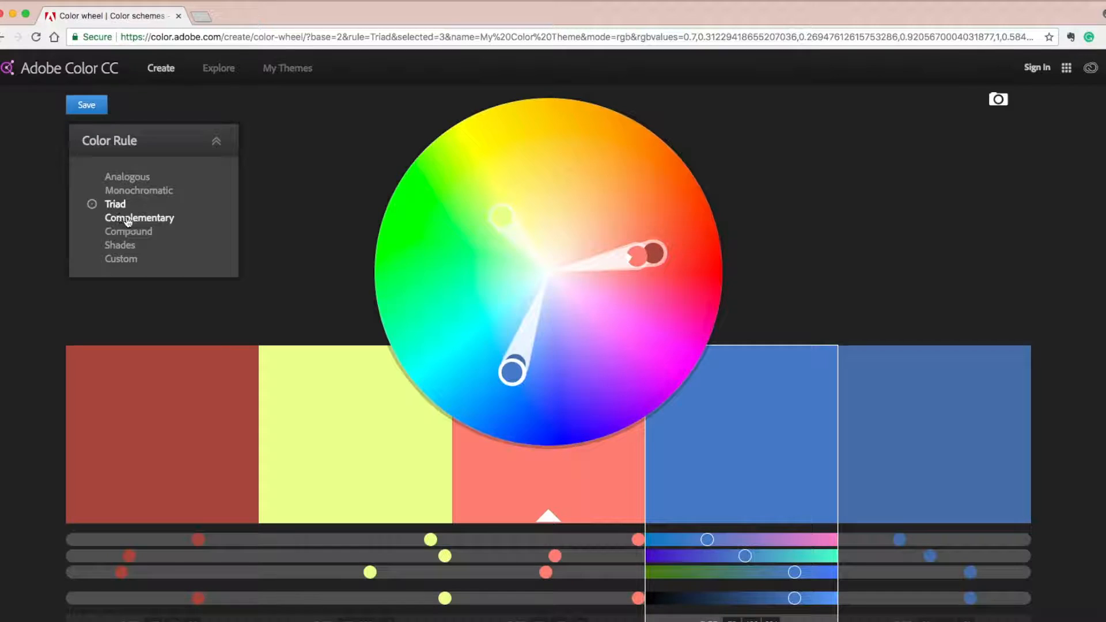
left_click(128, 221)
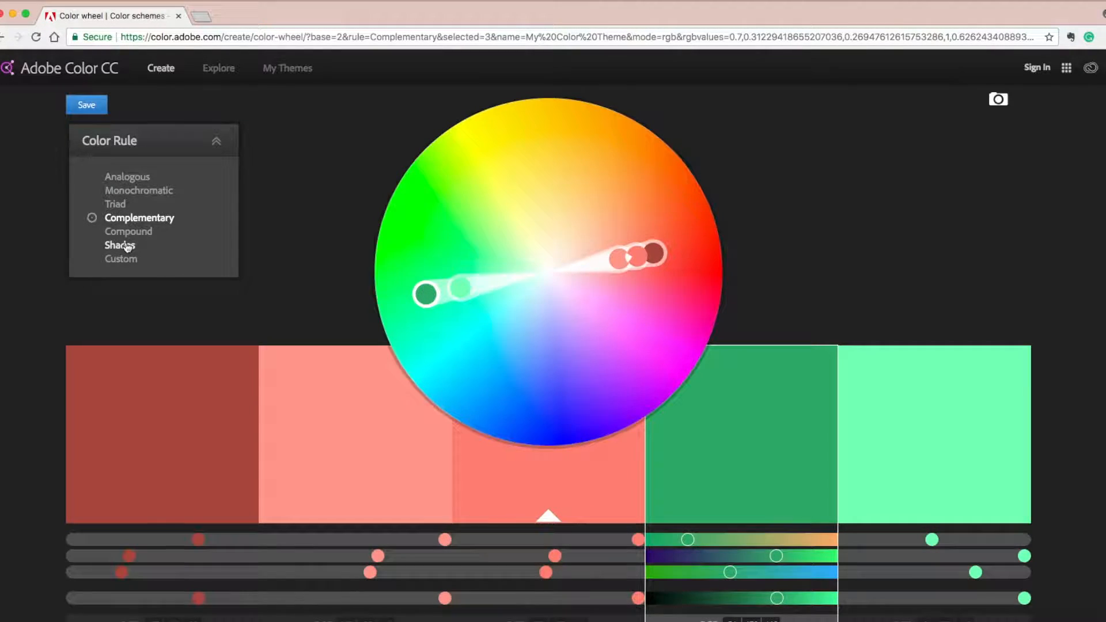
- Apply the Shades color rule, drag its handle into the blue range, and set the rule to Custom
left_click(128, 246)
left_click_drag(635, 254, 546, 366)
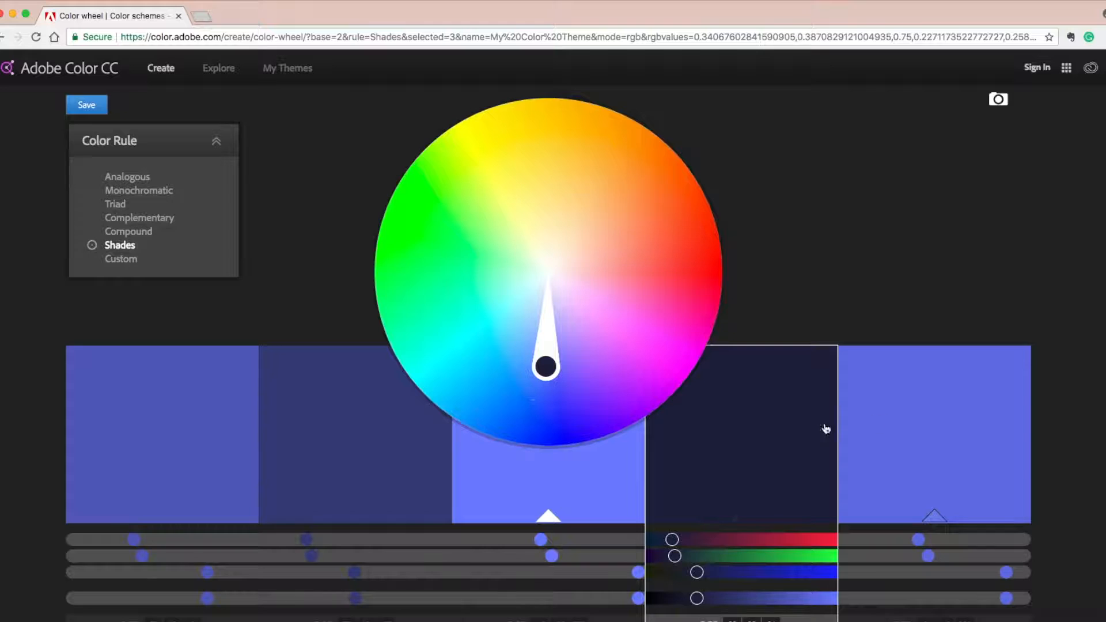
left_click(129, 259)
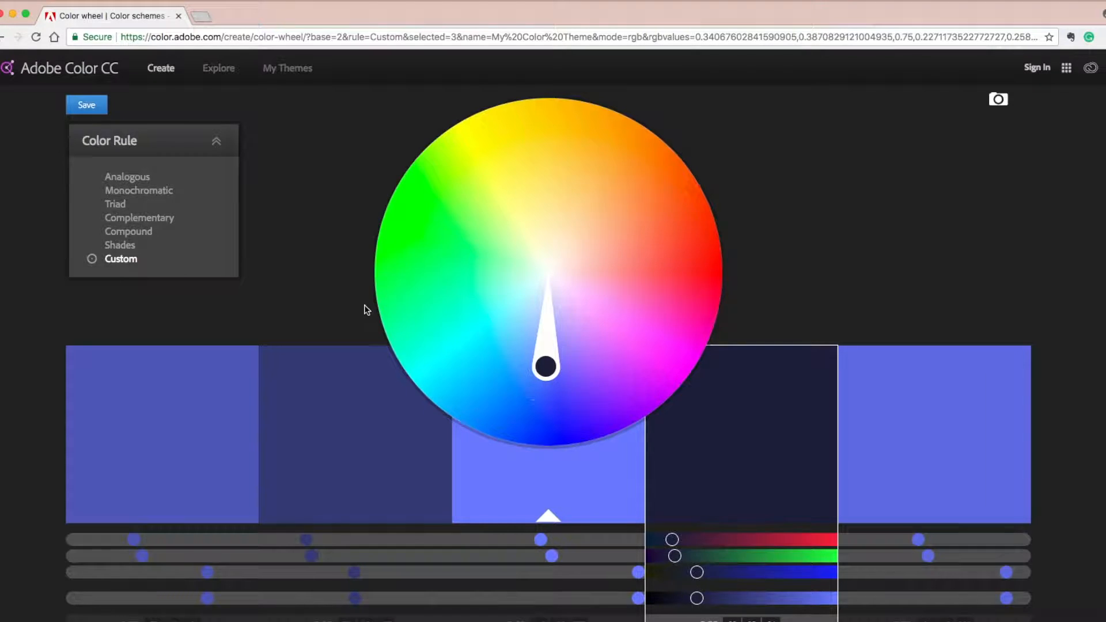
- Start saving the theme and choose to sign in with an Adobe ID
left_click(86, 105)
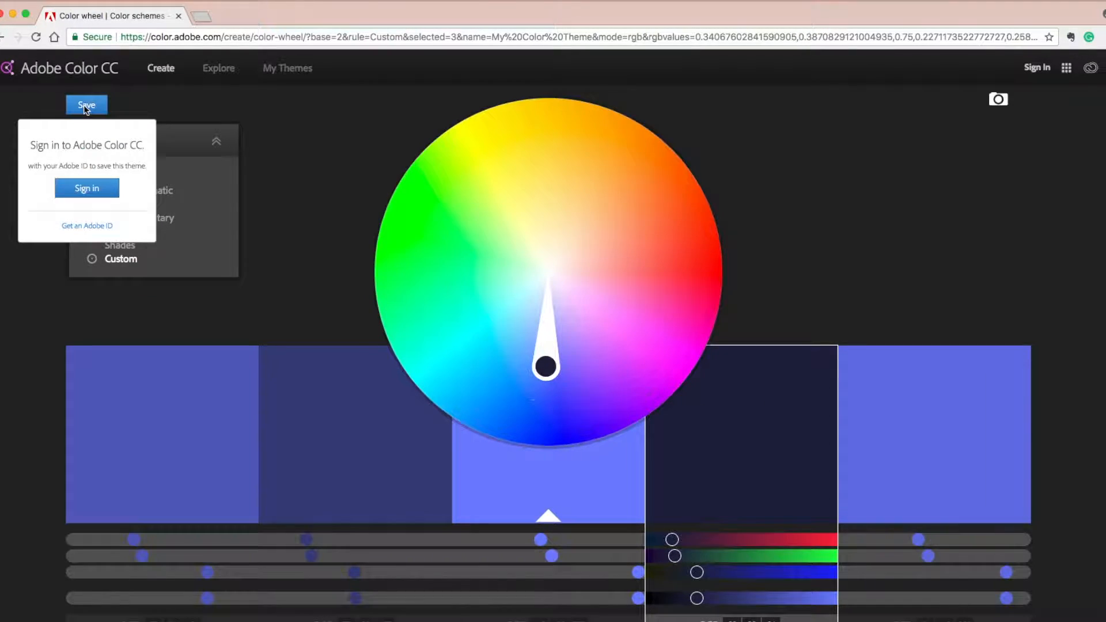
left_click(89, 192)
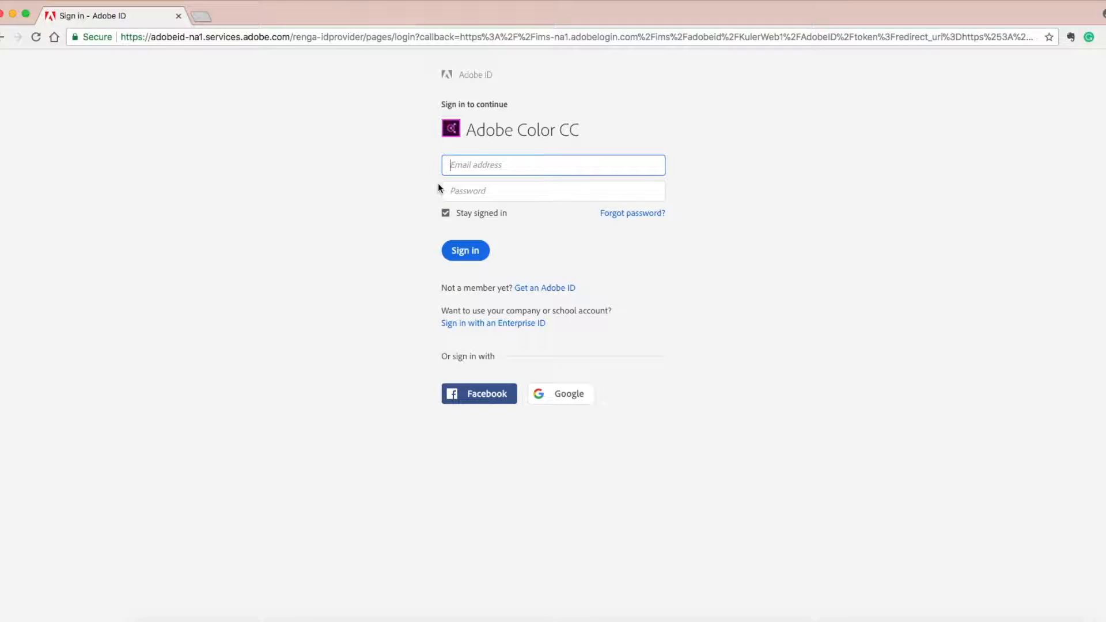
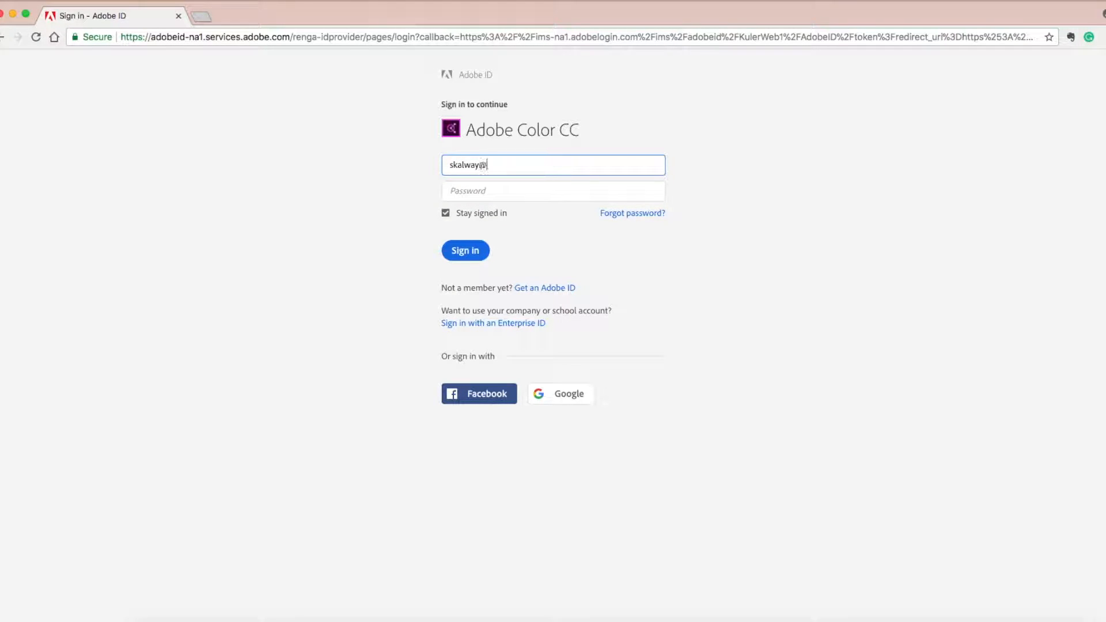
- Sign in by entering the account e-mail address and the account password
key("Tab")
type("s••••")
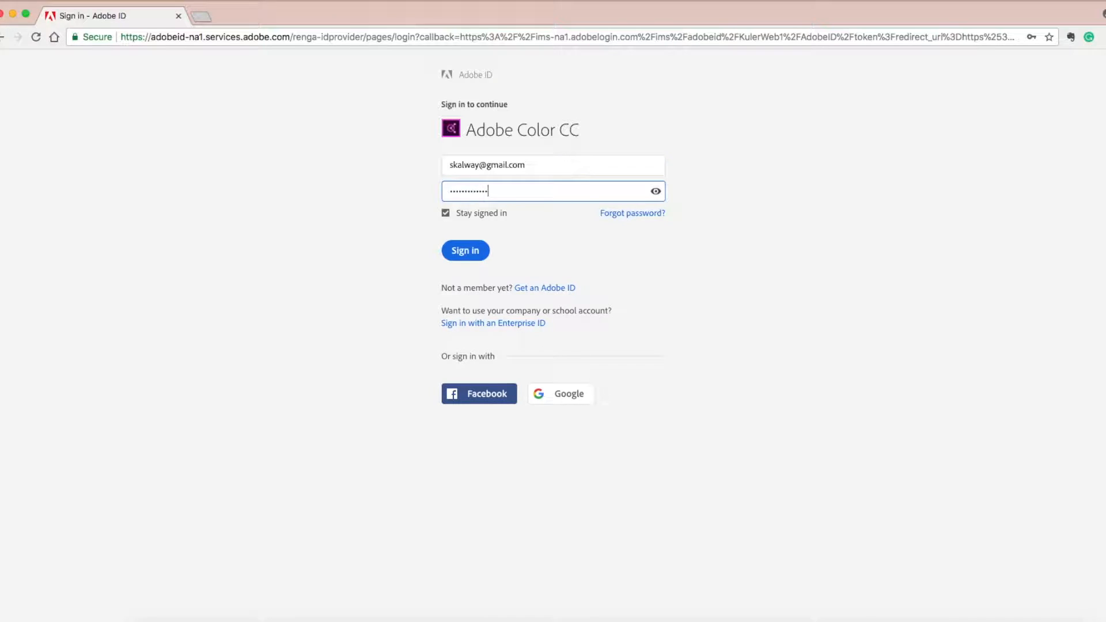
key("Return")
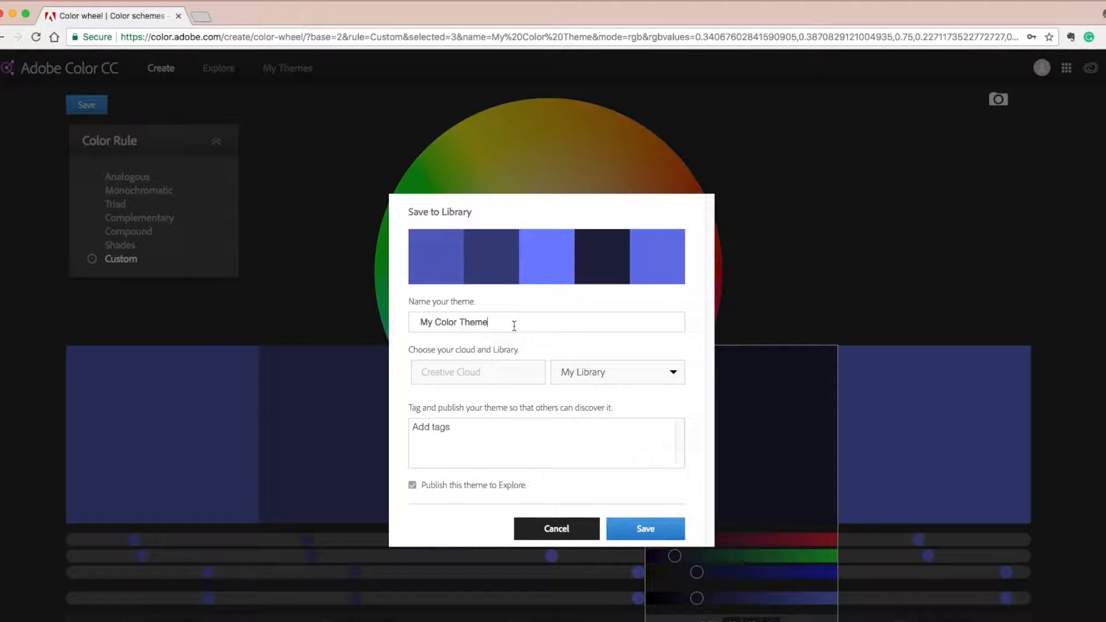
- Name the theme Blue Theme #1 and save it to My Library
left_click_drag(514, 324, 413, 322)
type("Blue")
left_click(590, 375)
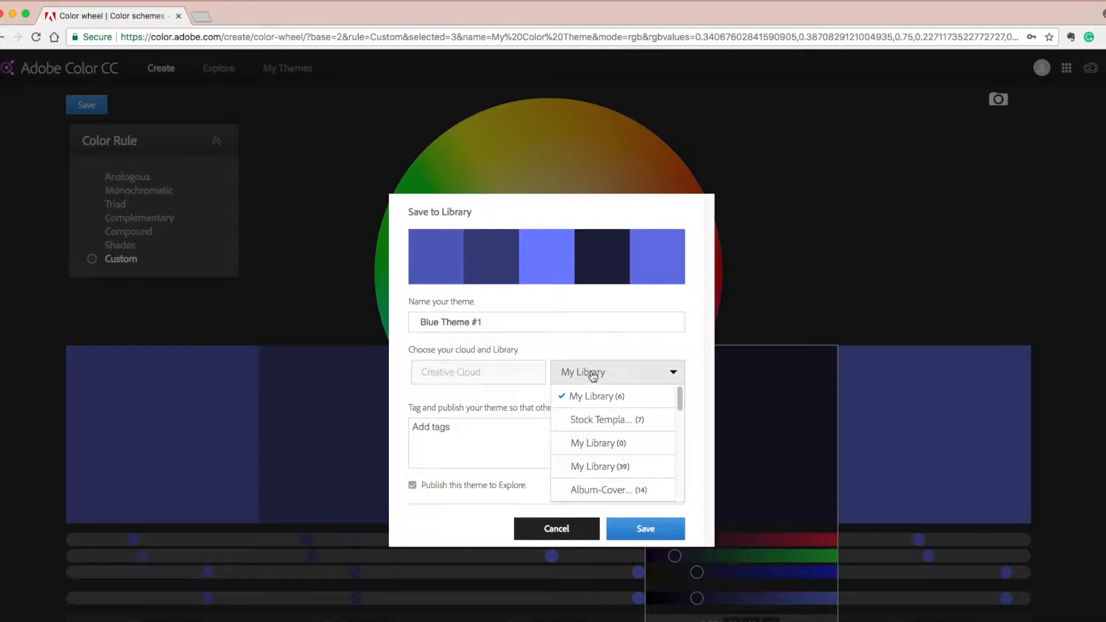
left_click(652, 350)
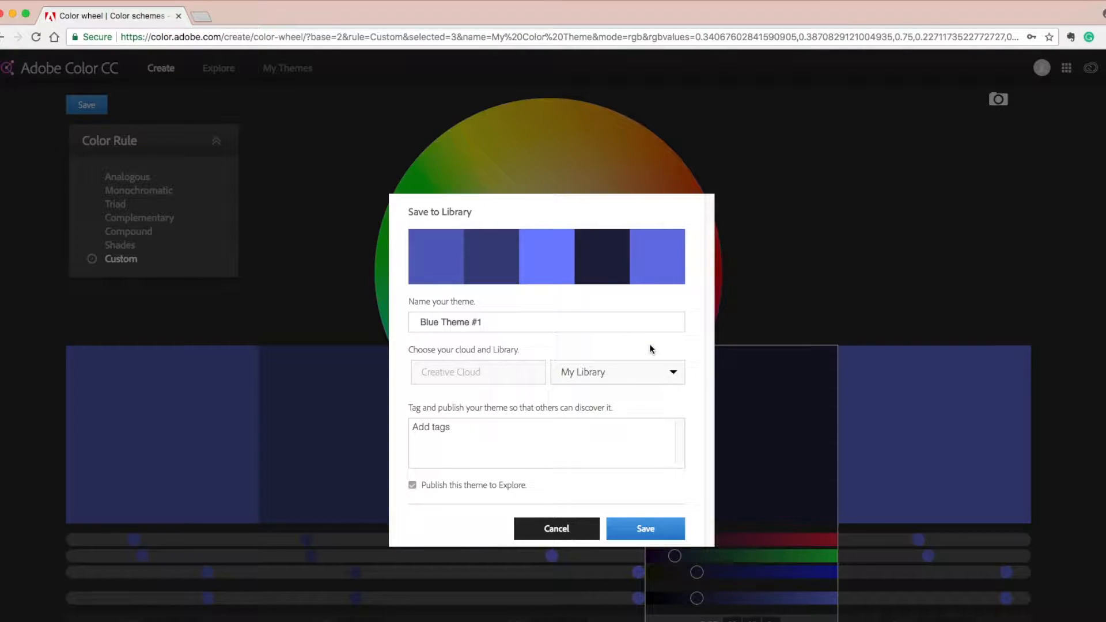
left_click(660, 528)
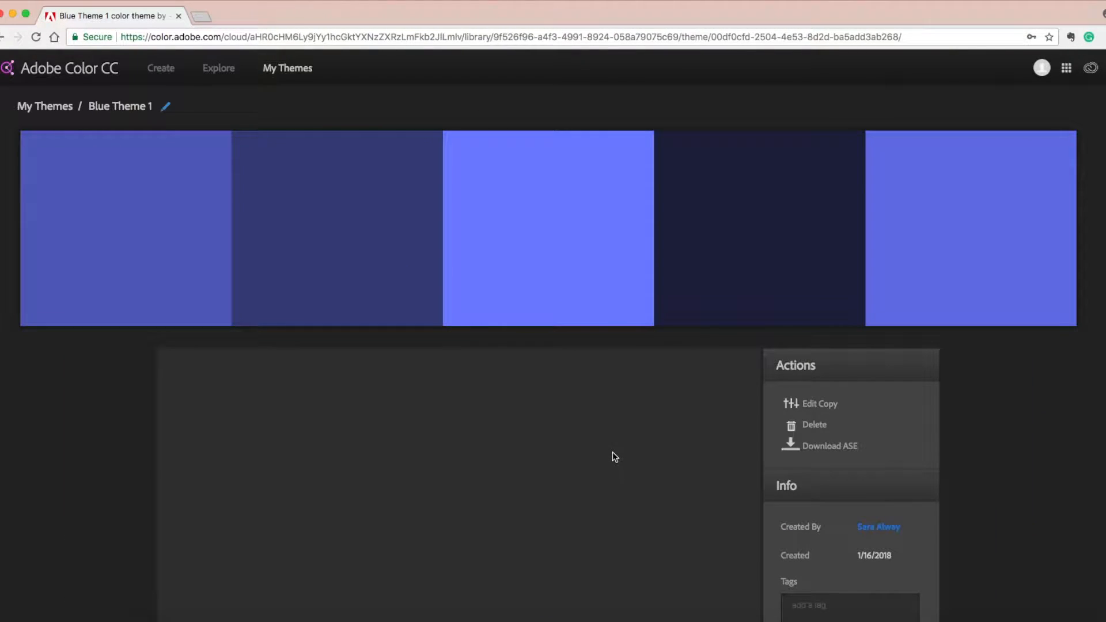
- Download the theme as Blue Theme 1.ase into the Exercise folder
scroll(613, 452, "down", 3)
scroll(614, 452, "up", 3)
left_click(832, 451)
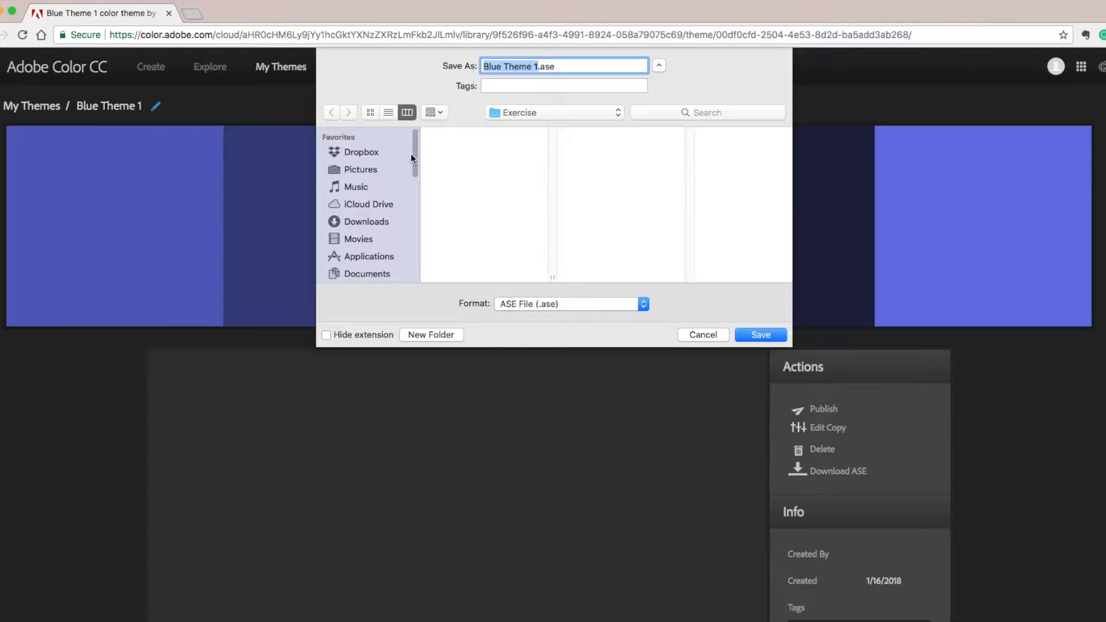
left_click(759, 335)
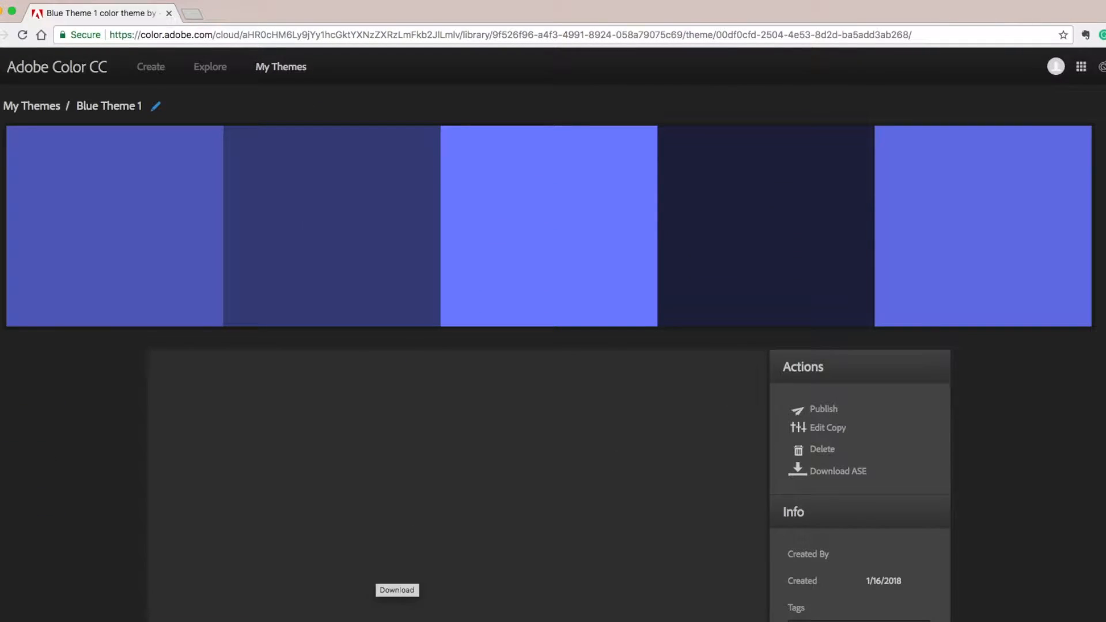
- Switch to InDesign and reposition the magazine document window beside the Swatches panel
left_click(415, 620)
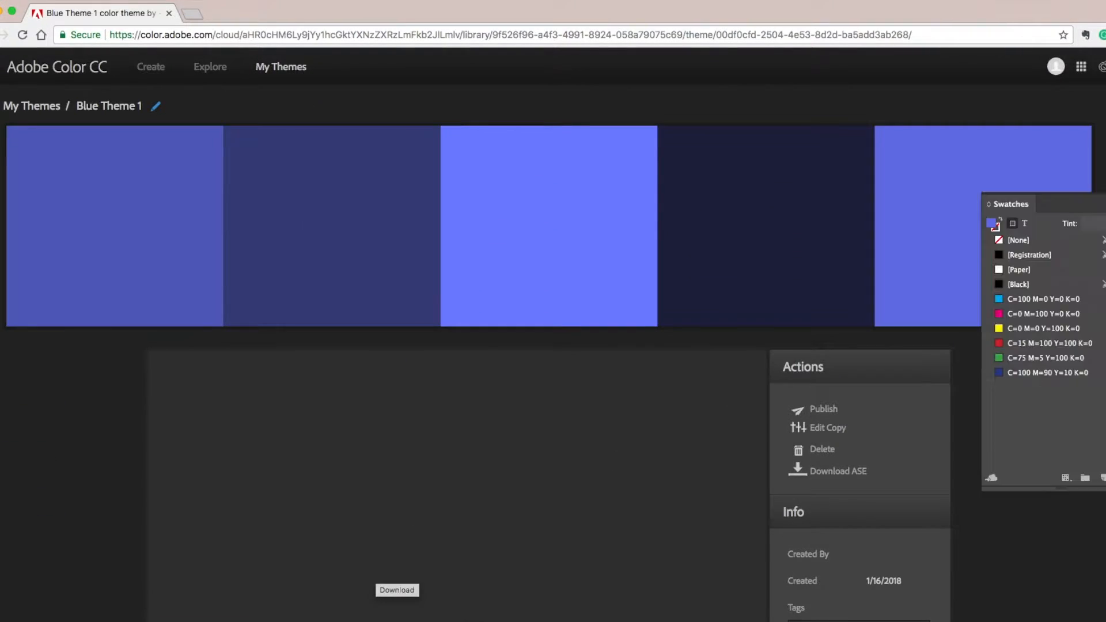
scroll(542, 471, "up", 2)
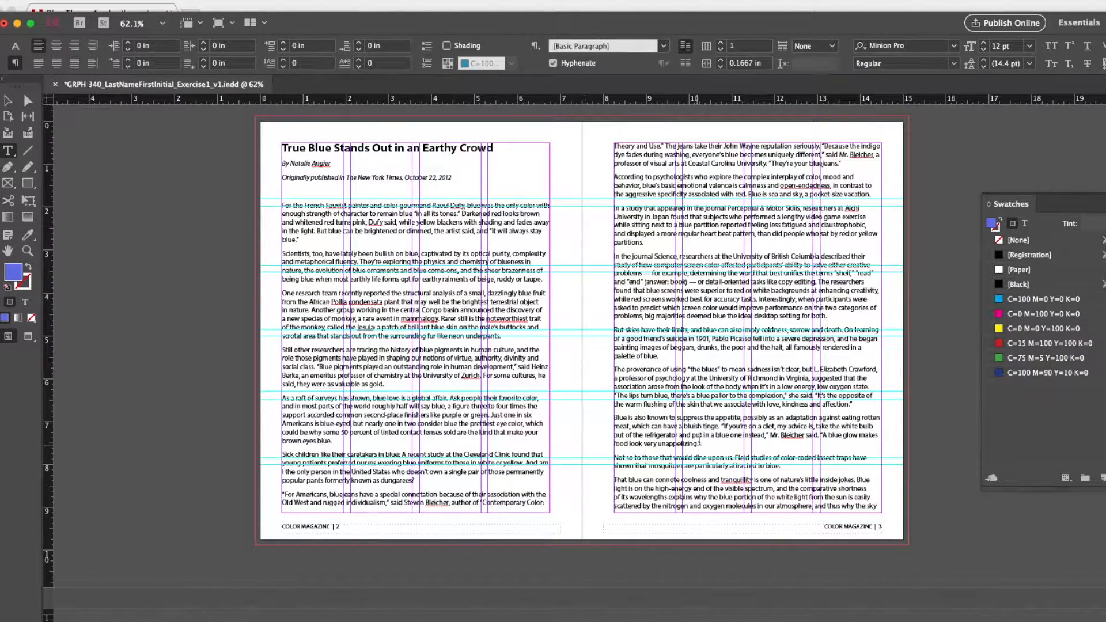
left_click_drag(422, 22, 324, 8)
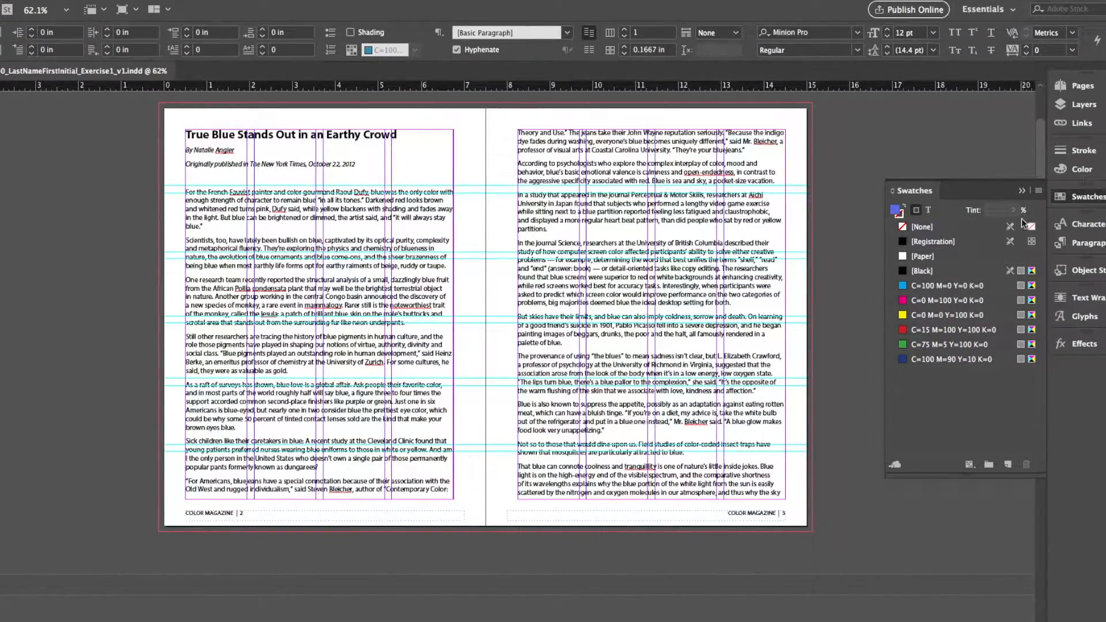
- Load the swatches from Blue Theme 1.ase into the Swatches panel
left_click(1039, 192)
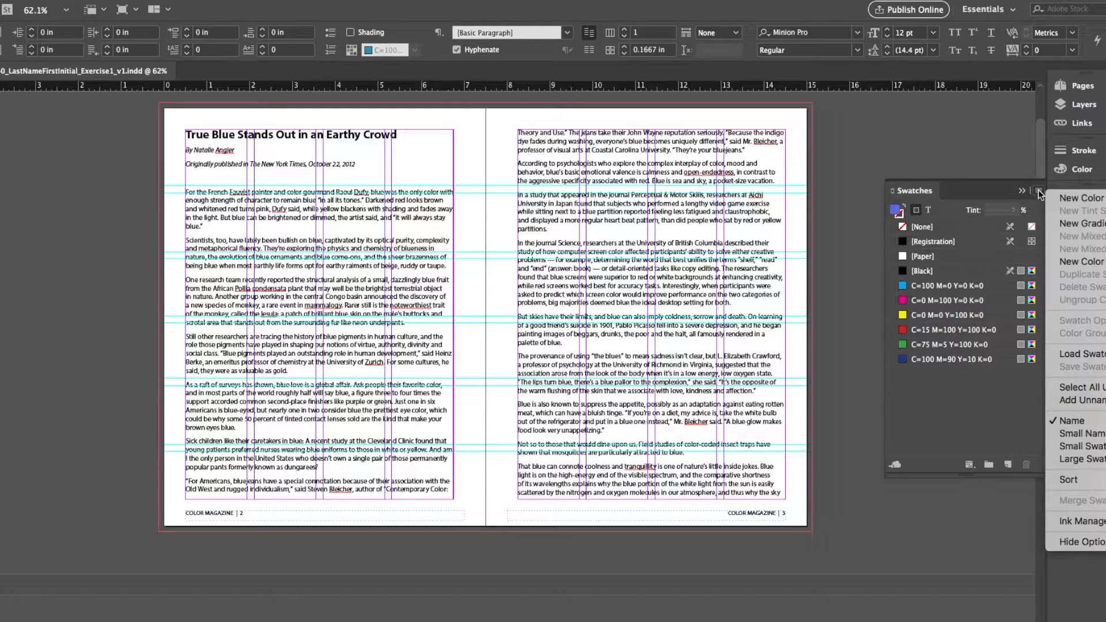
left_click(1079, 362)
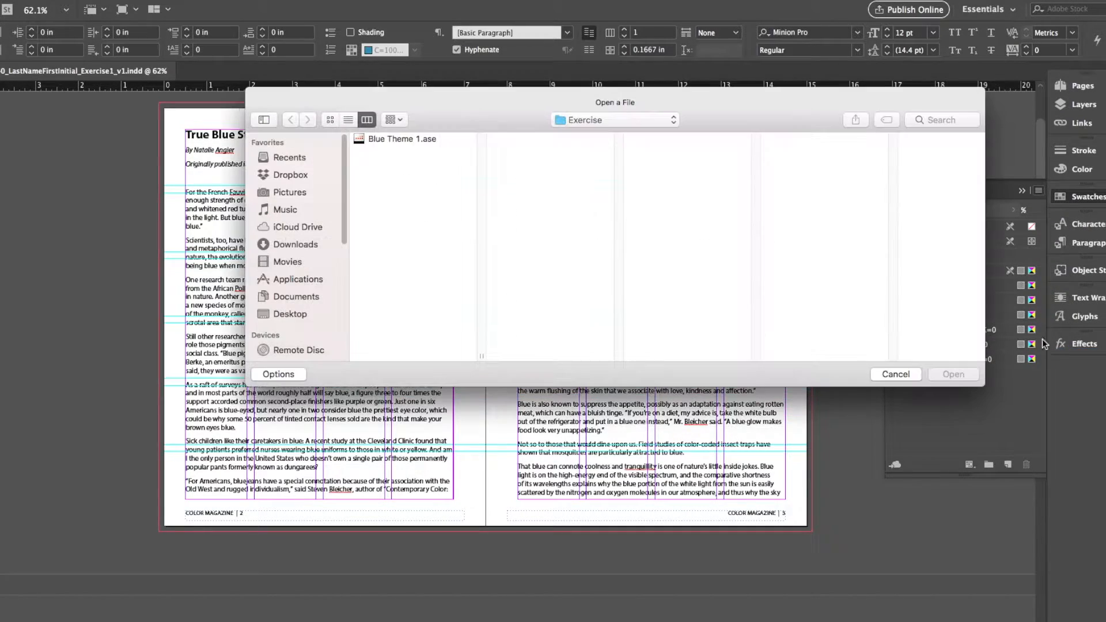
left_click(424, 143)
left_click(953, 374)
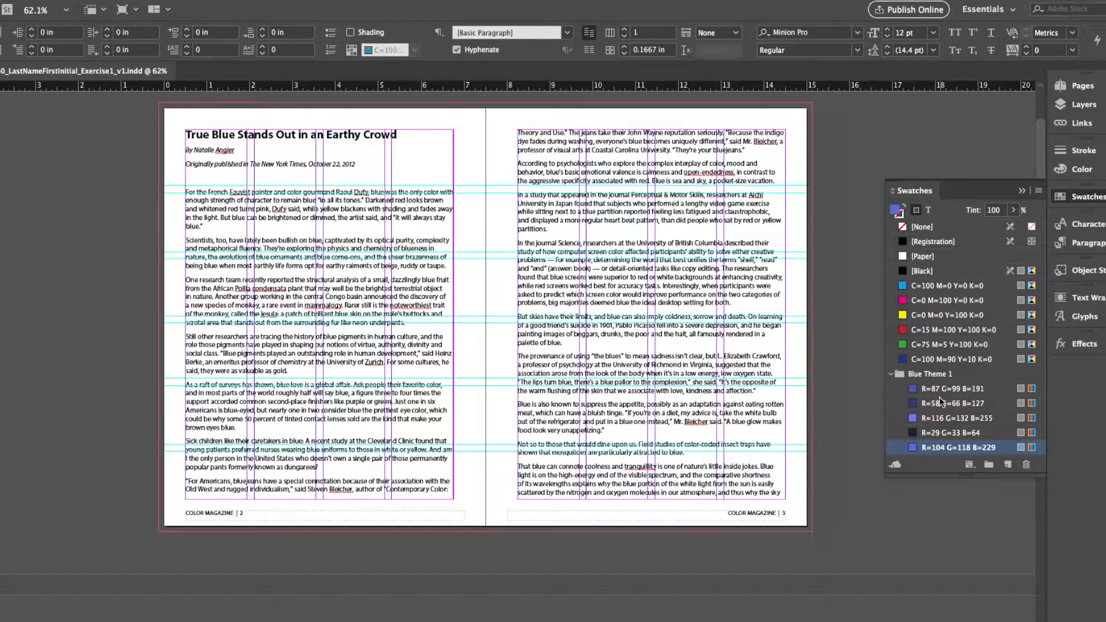
- Select each imported Blue Theme 1 swatch in turn to inspect its color values
left_click(943, 390)
left_click(943, 404)
left_click(941, 419)
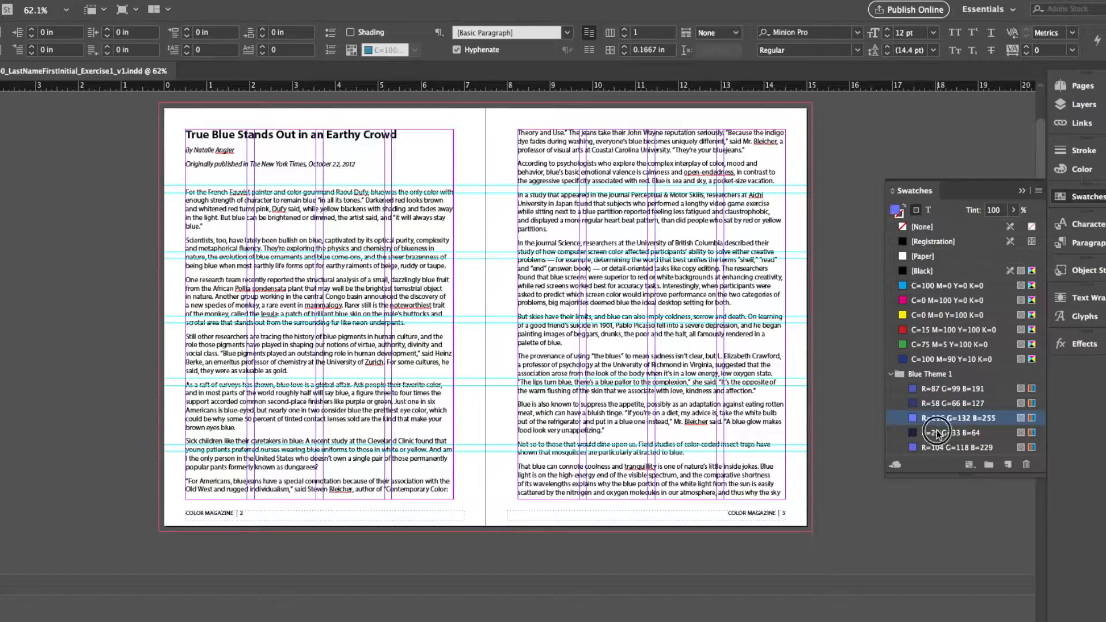
left_click(939, 435)
- Convert the first Blue Theme 1 swatch to CMYK color mode in Swatch Options
right_click(1031, 390)
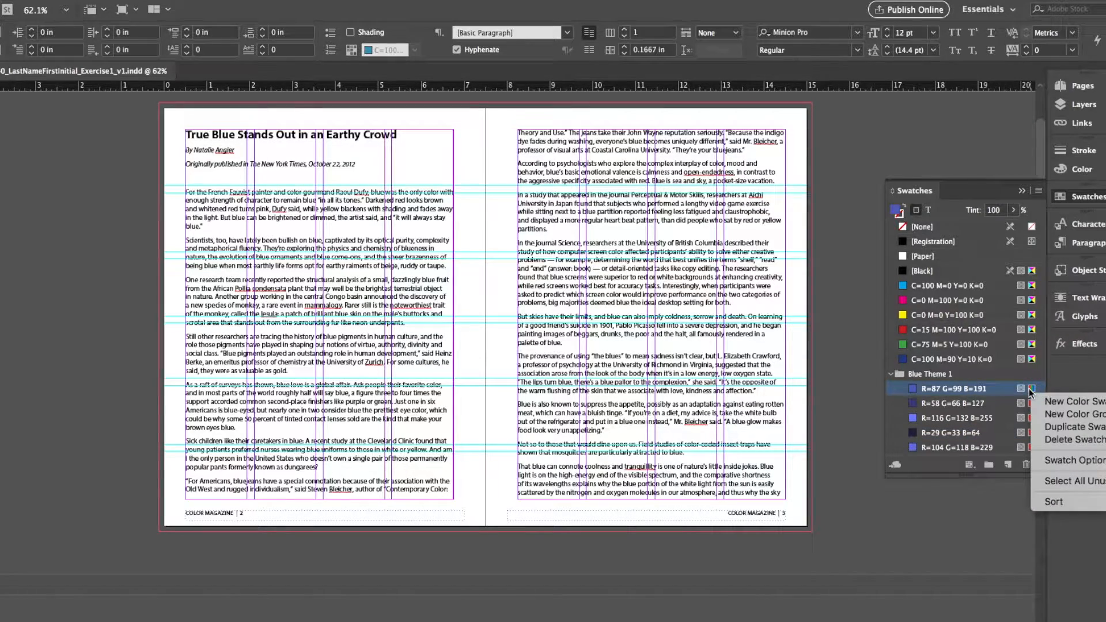
left_click(993, 389)
double_click(993, 389)
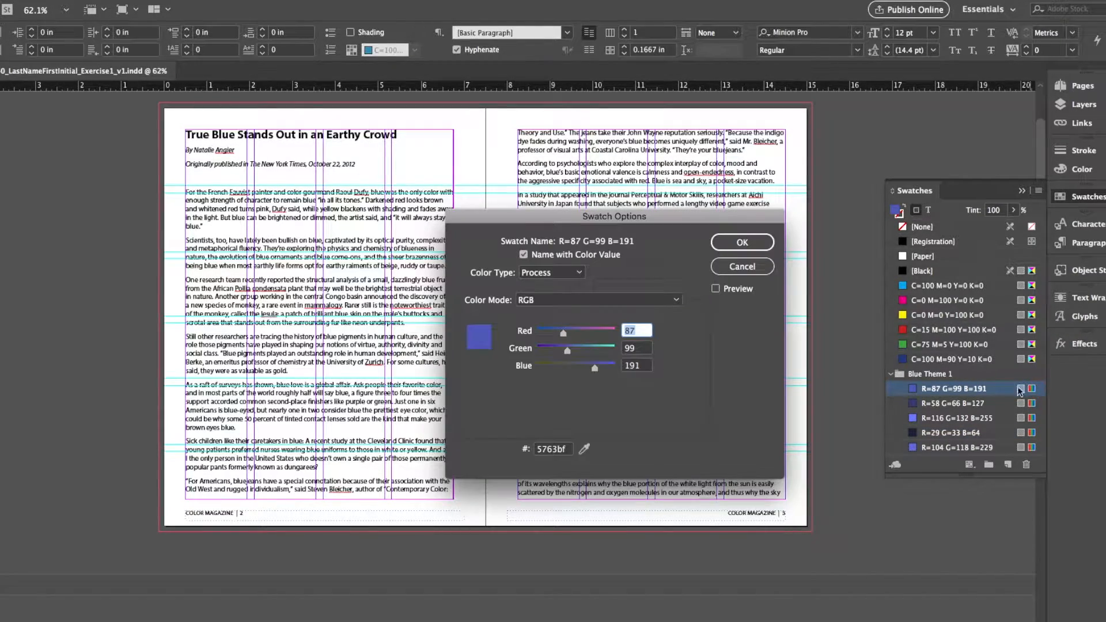
left_click(627, 298)
scroll(611, 369, "down", 5)
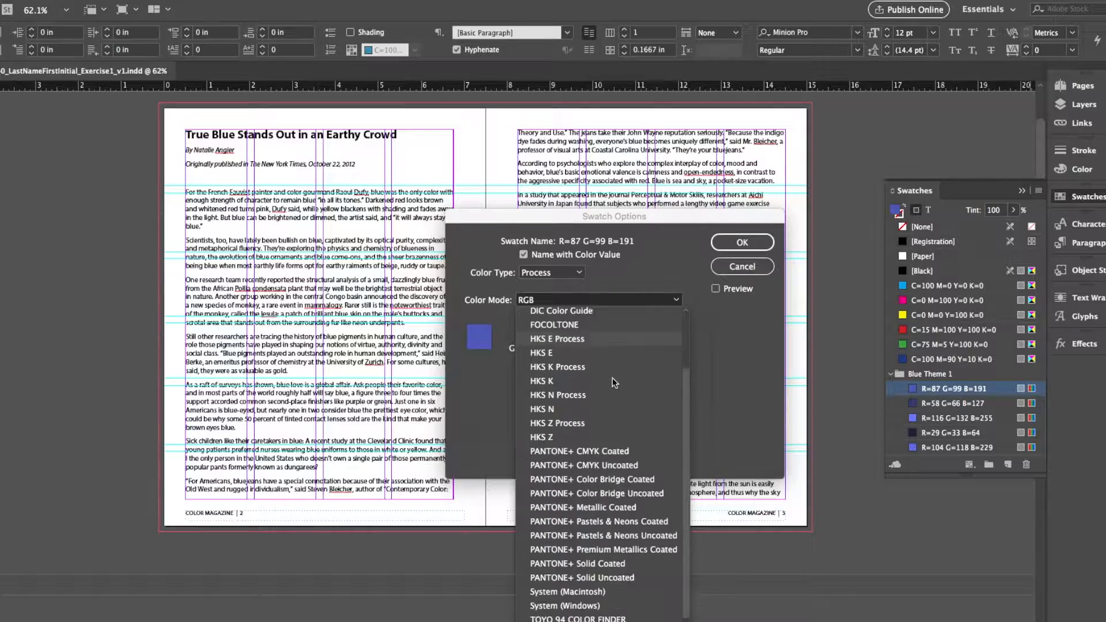
scroll(612, 392, "up", 5)
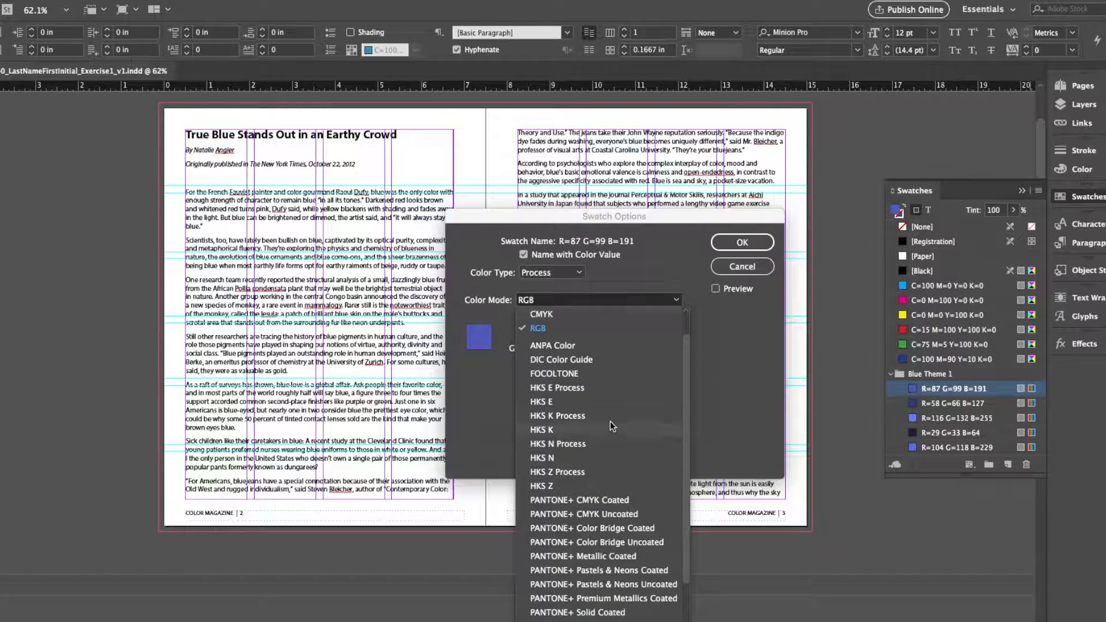
left_click(542, 315)
left_click(742, 242)
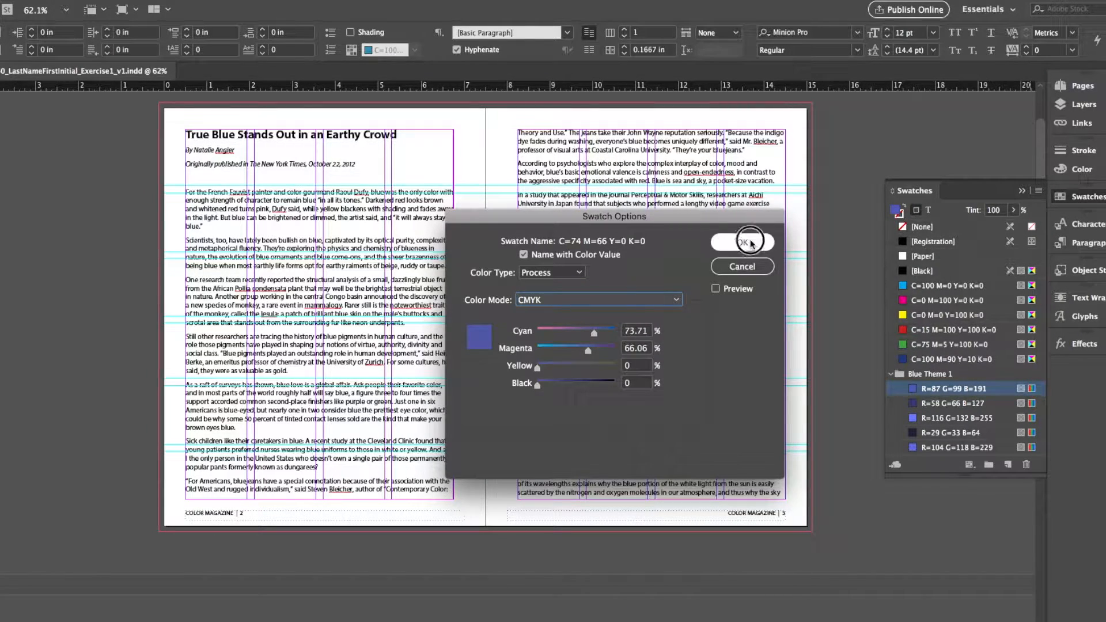
- Convert the second Blue Theme 1 swatch, R=58 G=66 B=127, to CMYK color mode in Swatch Options
left_click(1028, 406)
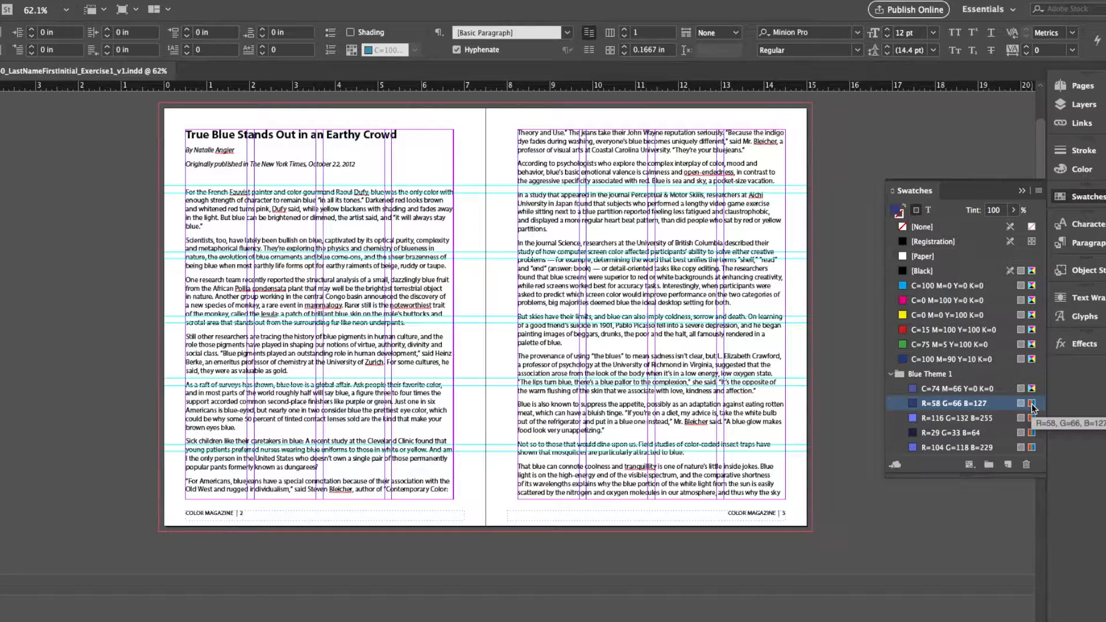
right_click(1044, 415)
double_click(995, 405)
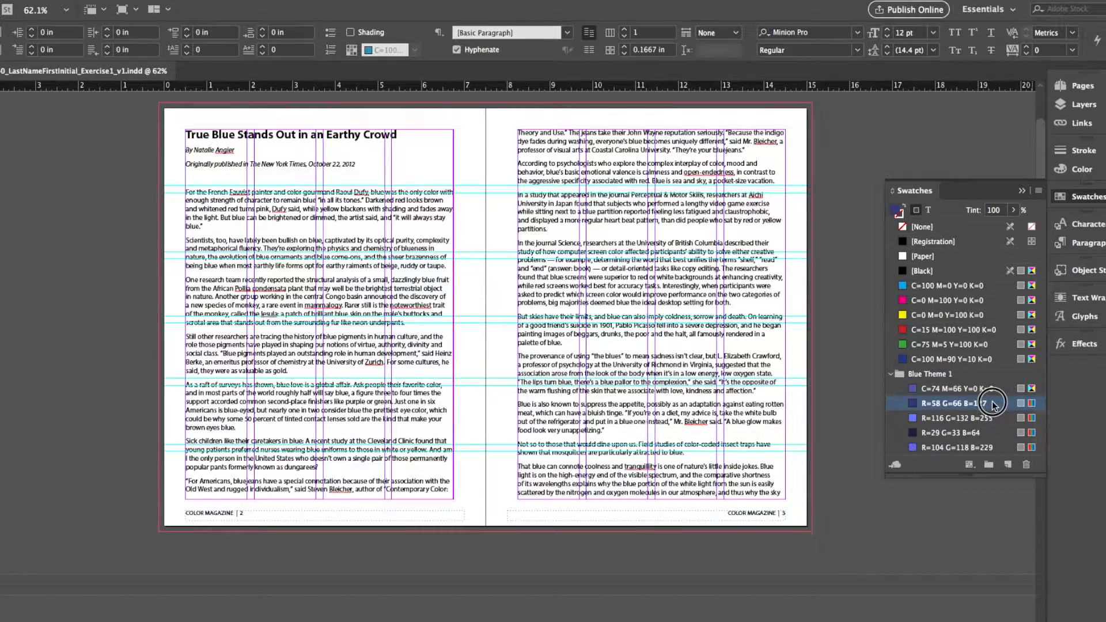
left_click(552, 273)
left_click(557, 282)
left_click(593, 302)
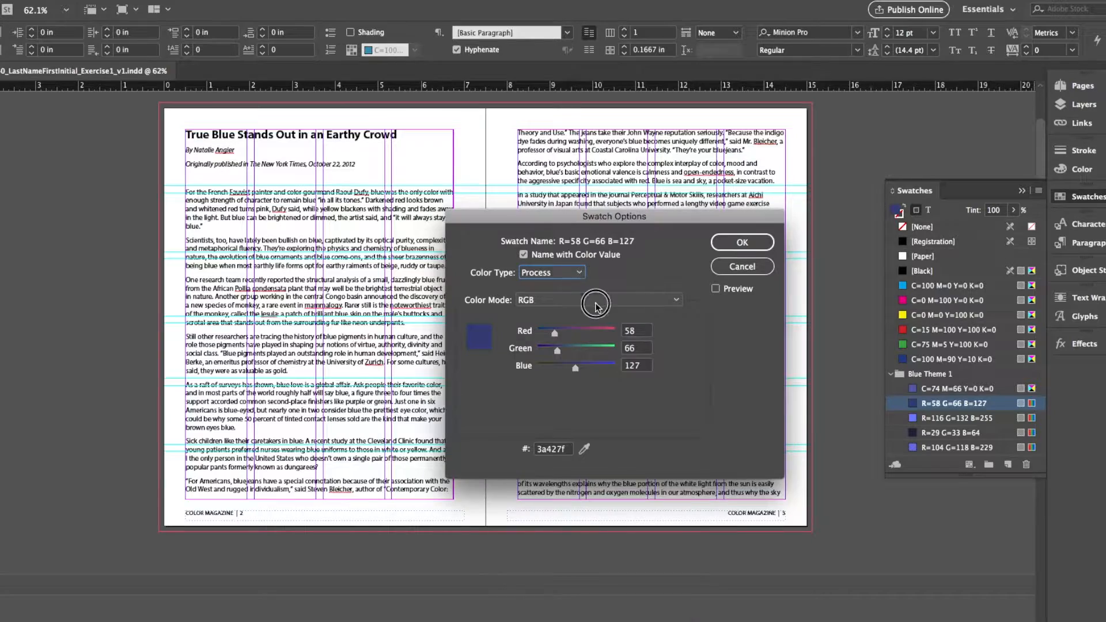
scroll(585, 318, "up", 1)
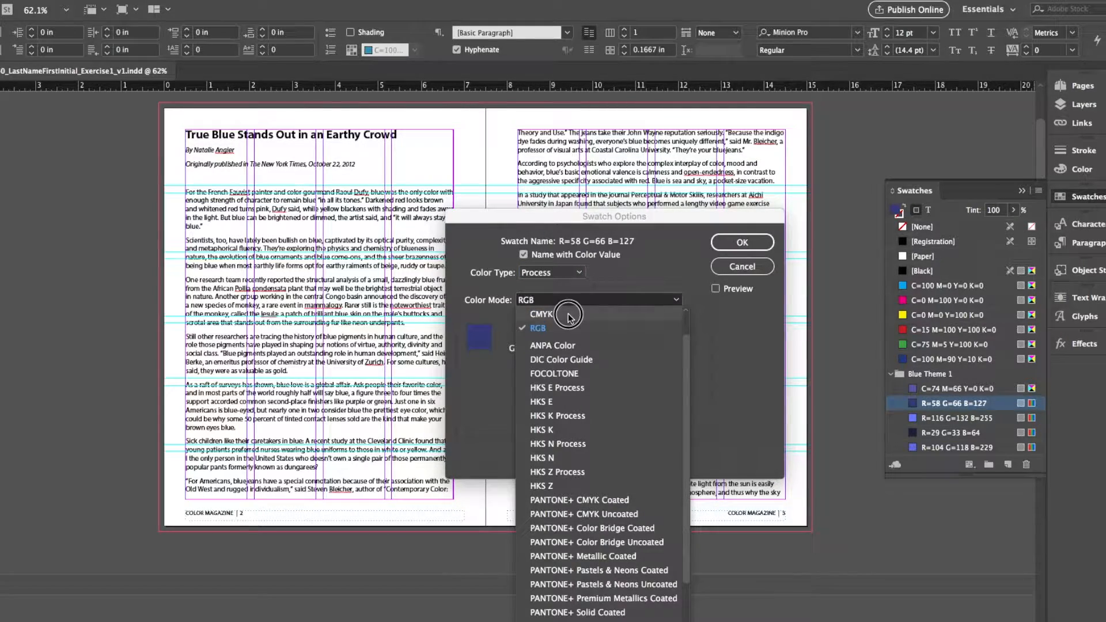
left_click(586, 314)
key("Return")
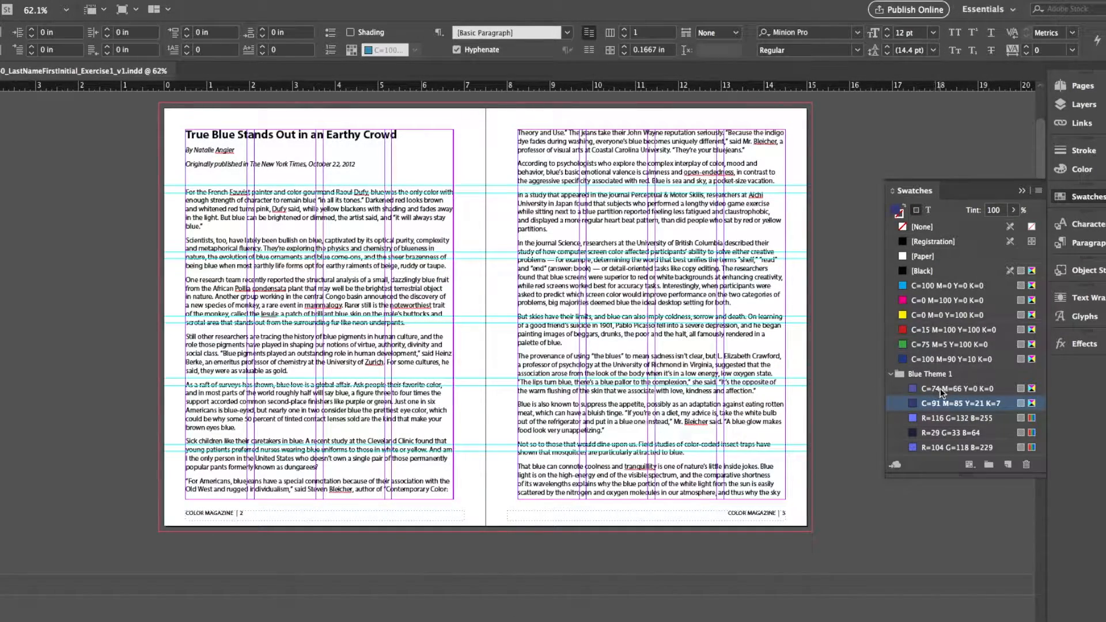
- Switch to Adobe Color and browse the Most Popular themes on the Explore page
left_click(891, 375)
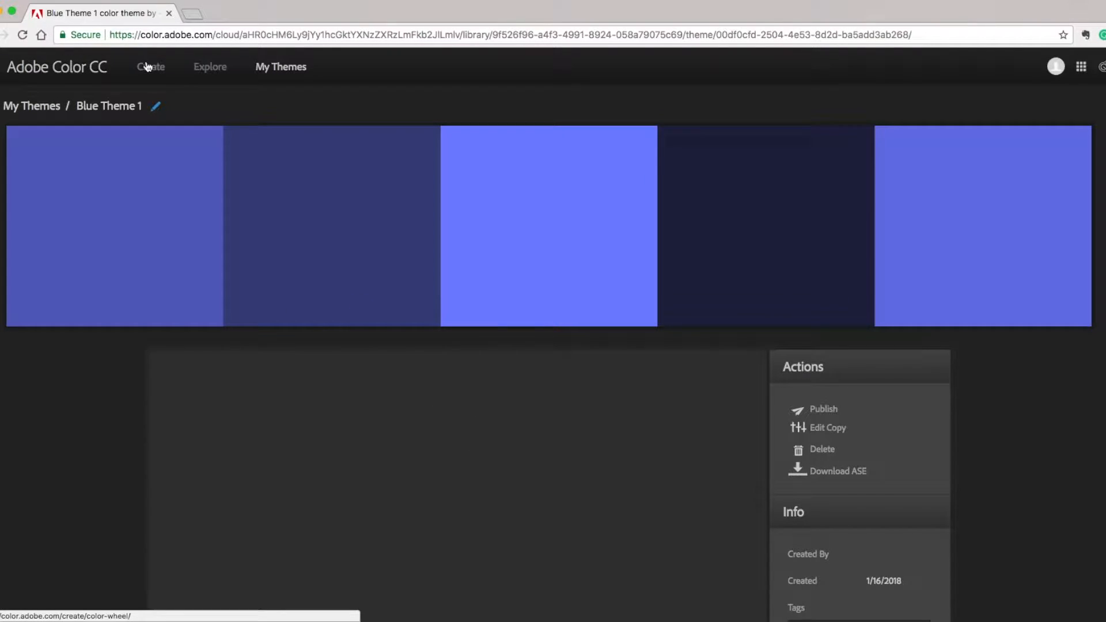
left_click(207, 68)
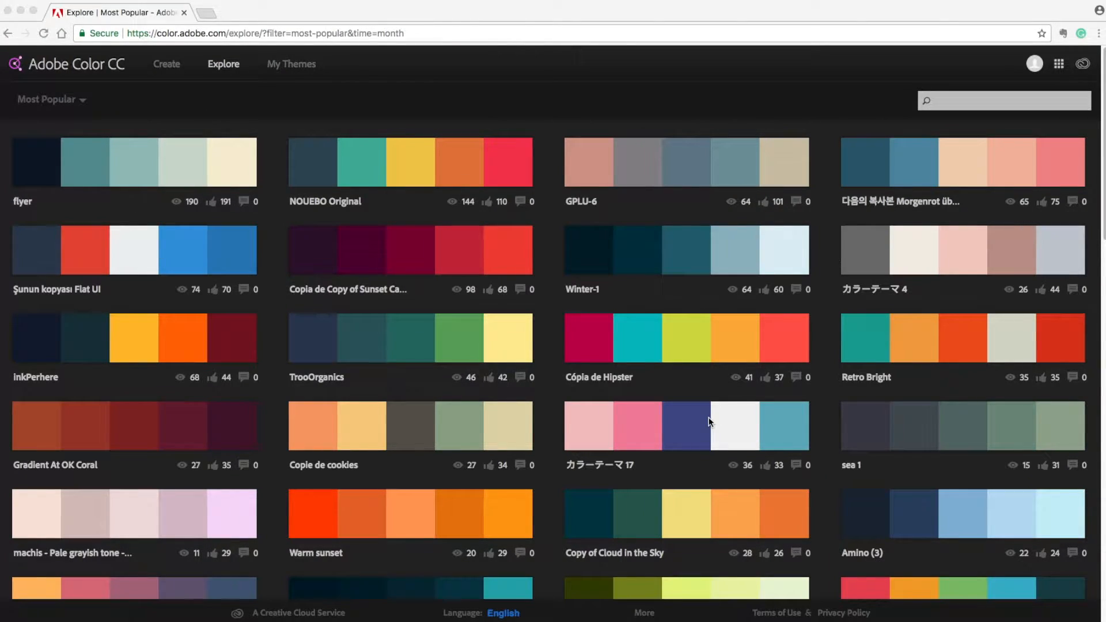
left_click(80, 102)
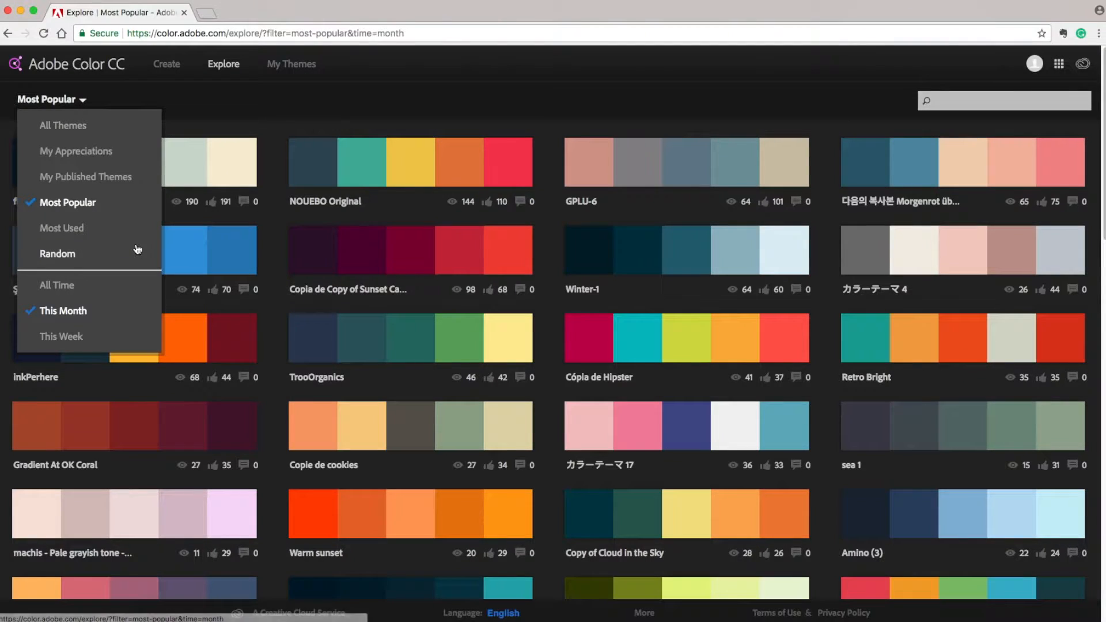
mouse_move(252, 152)
scroll(396, 377, "down", 15)
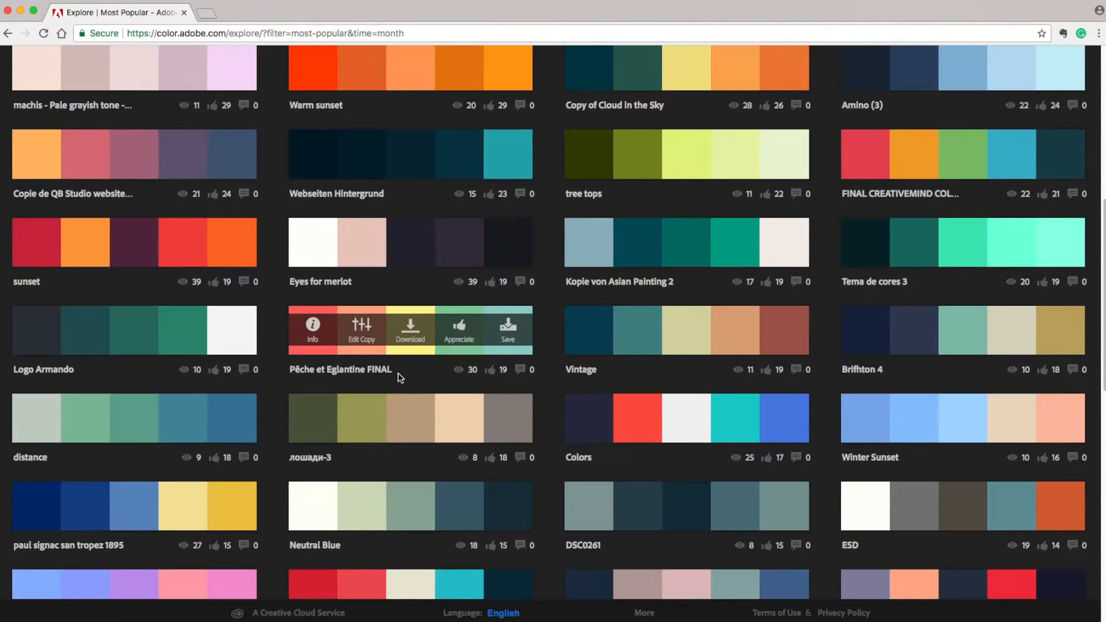
scroll(399, 379, "down", 10)
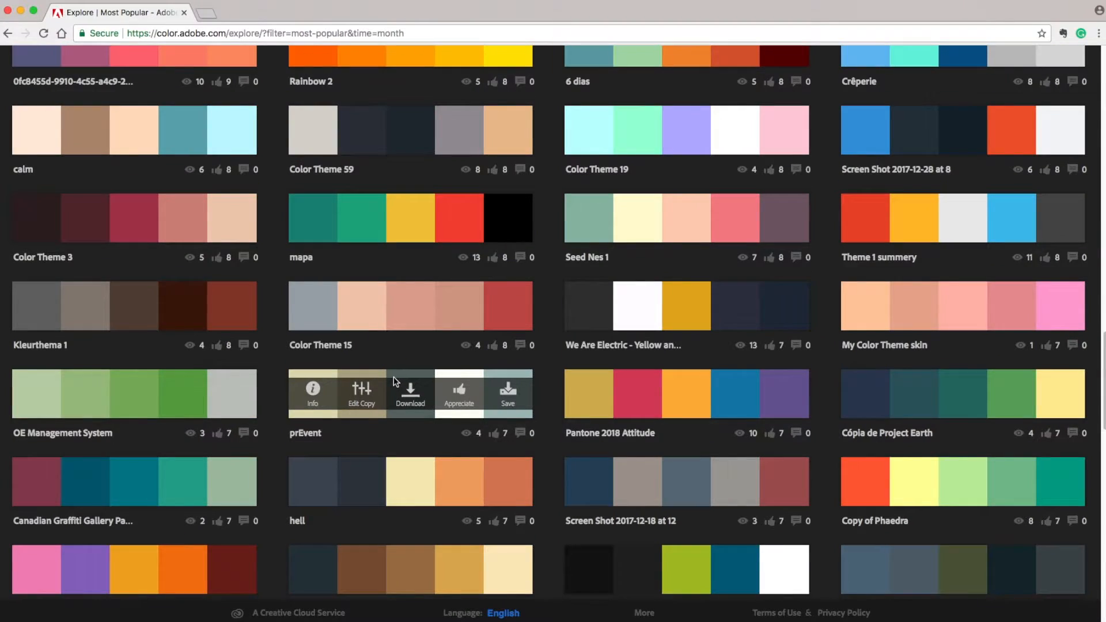
scroll(395, 380, "down", 5)
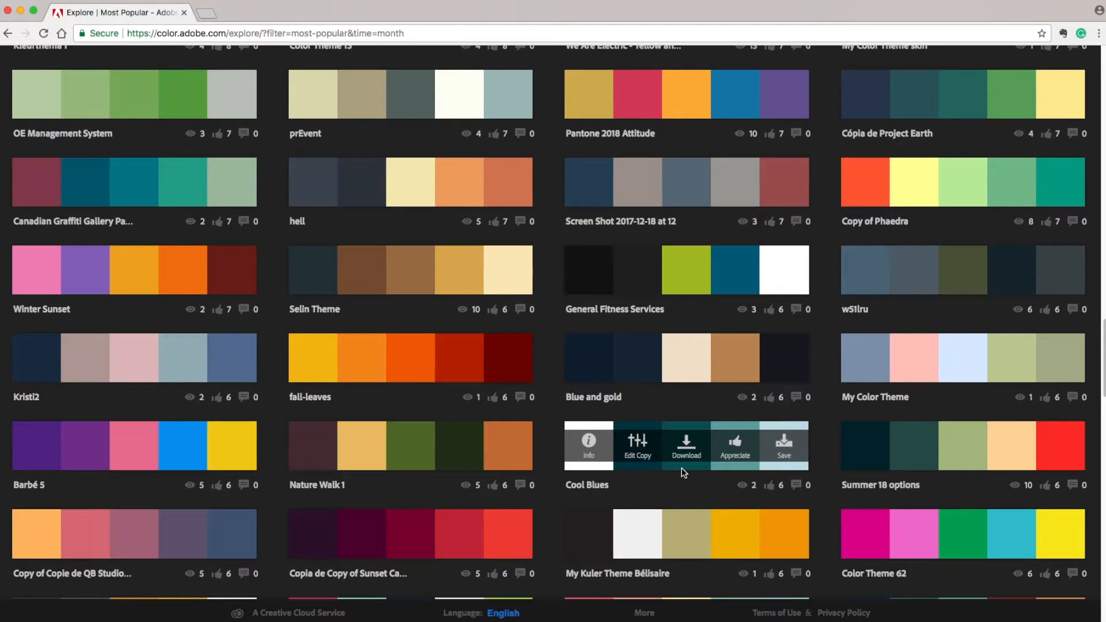
scroll(686, 494, "down", 5)
scroll(691, 363, "down", 10)
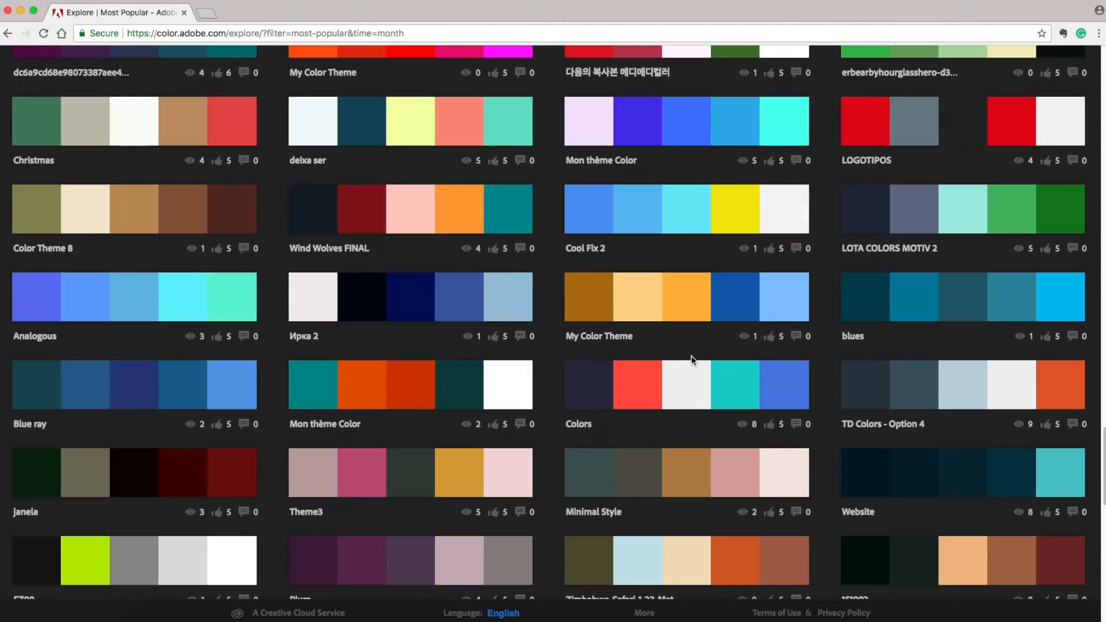
scroll(693, 360, "up", 15)
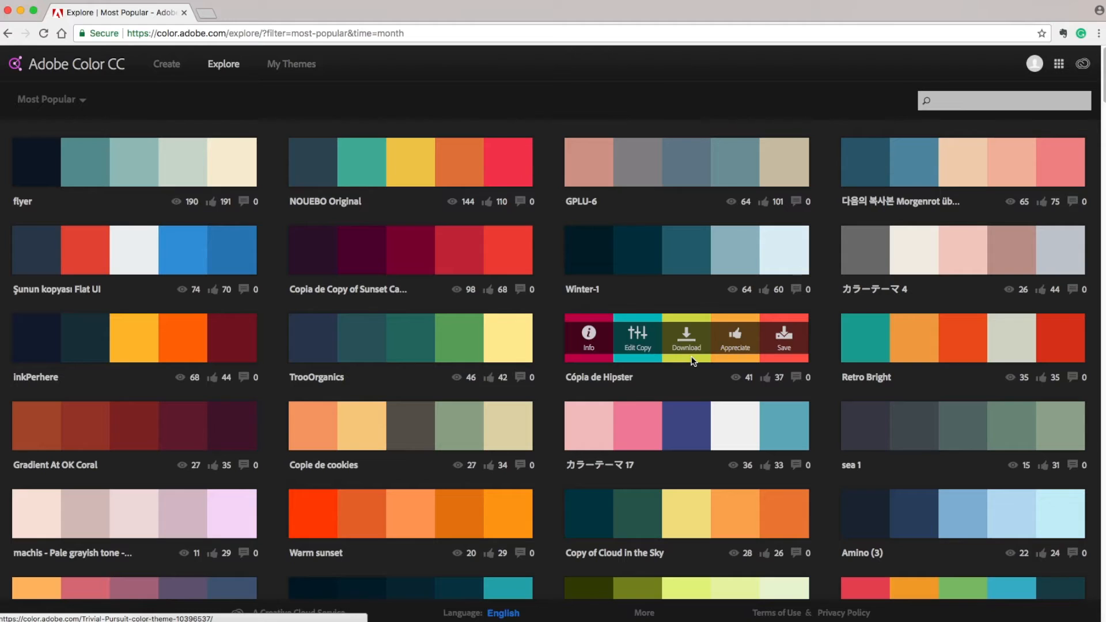
- Search the Explore themes for "blue" and scroll through the results
left_click(951, 104)
type("b")
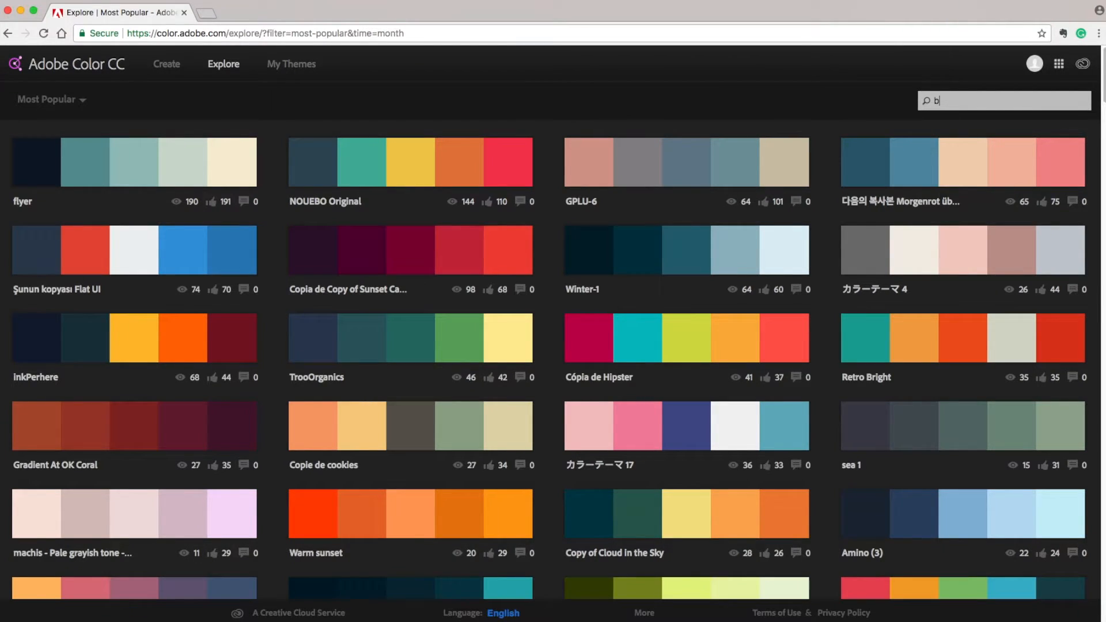
type("lue")
key("Return")
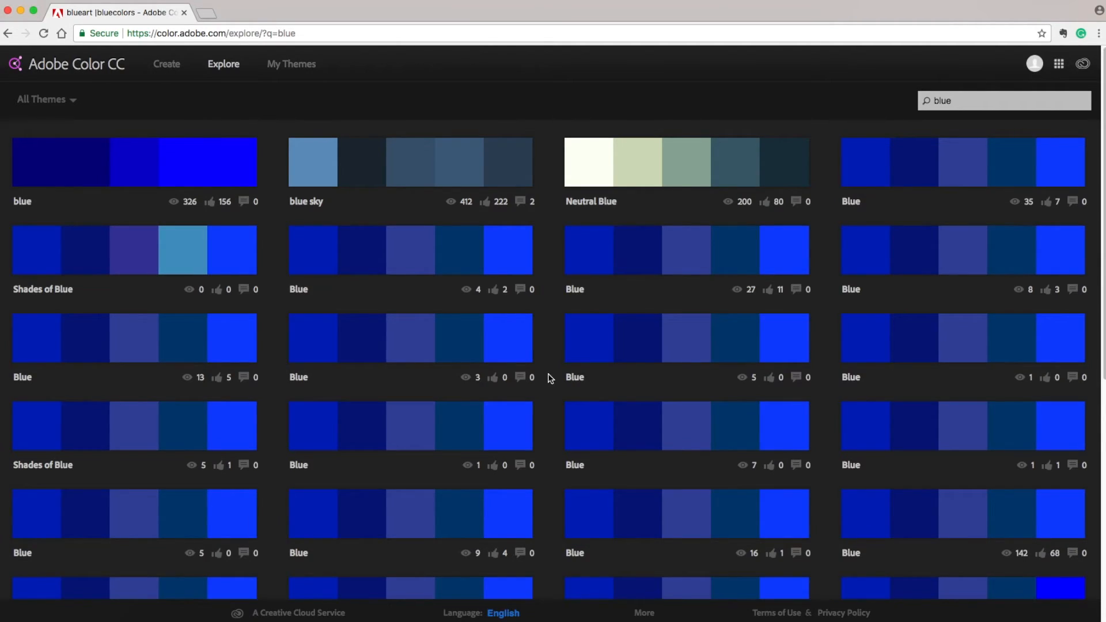
scroll(548, 377, "down", 15)
scroll(550, 378, "down", 10)
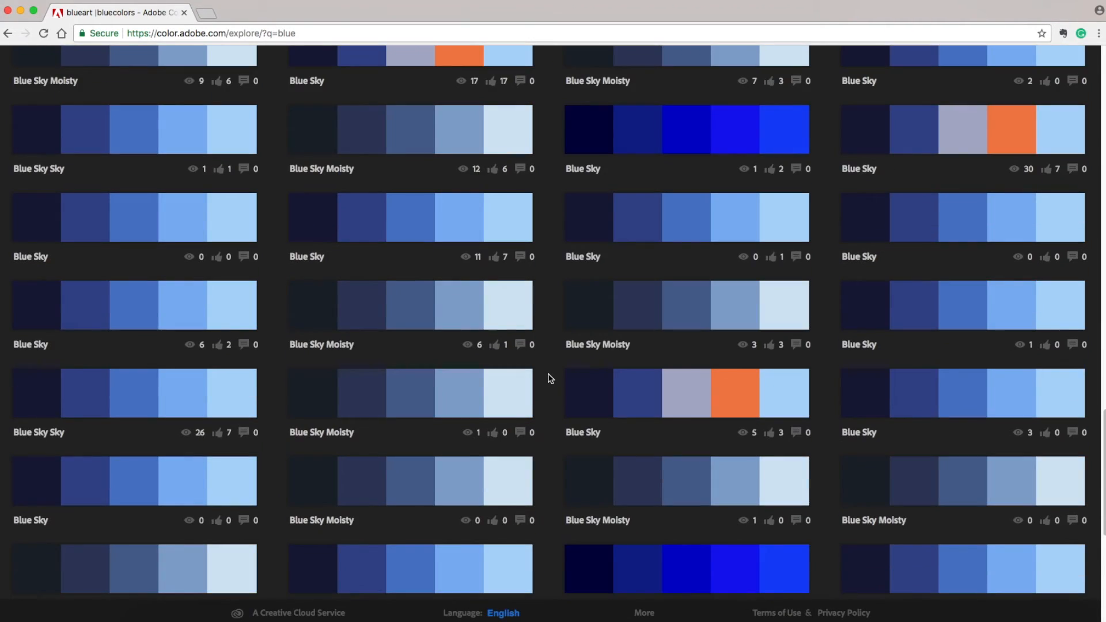
scroll(550, 378, "down", 5)
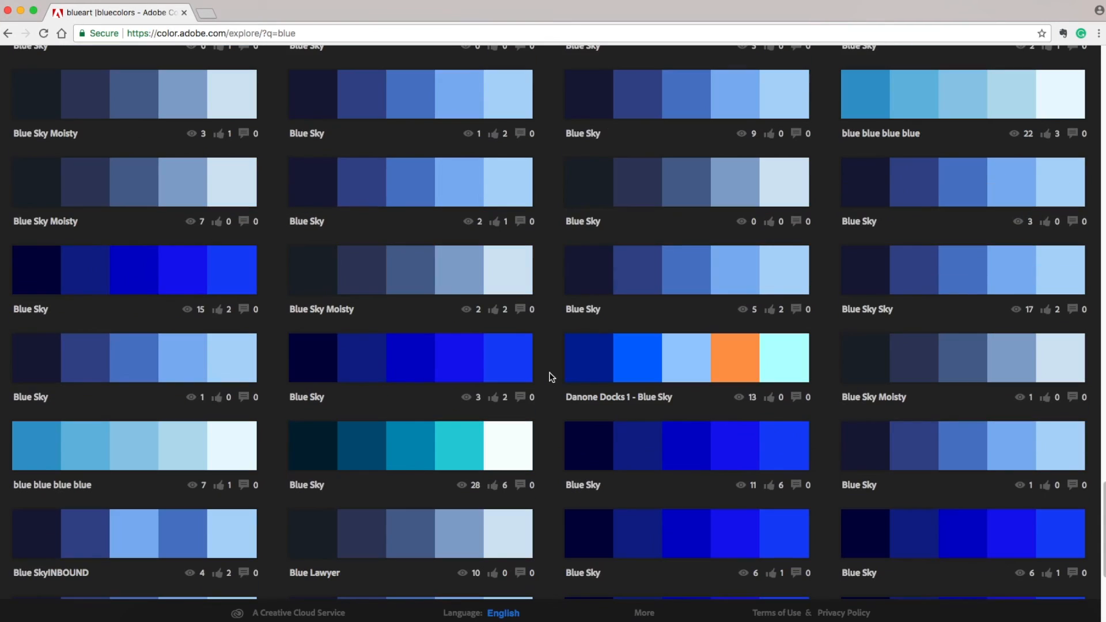